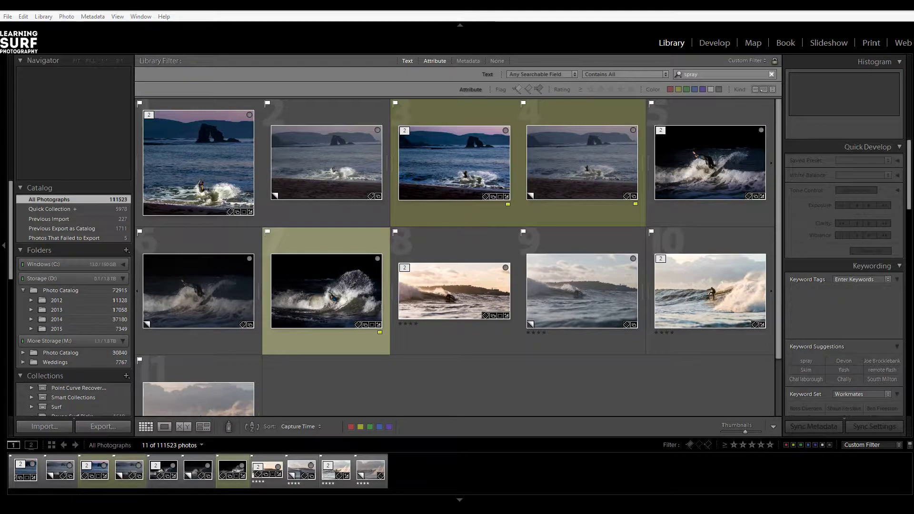
Switch to the browser to view the black-and-white reference photo of the backlit surfer, and move its window off the Lightroom screen.
{"action": "key", "text": "alt+Tab"}
{"action": "left_click_drag", "start_coordinate": [689, 19], "coordinate": [505, 19]}
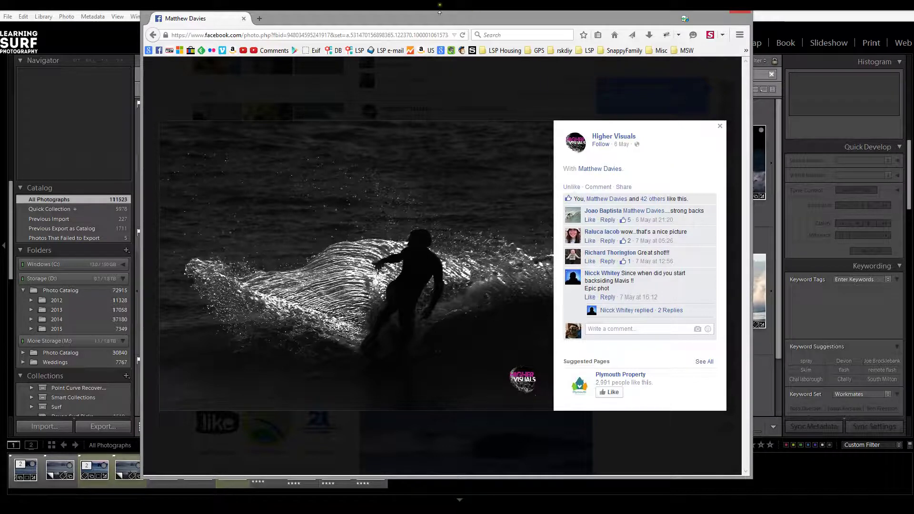
{"action": "left_click_drag", "start_coordinate": [424, 18], "coordinate": [913, 21]}
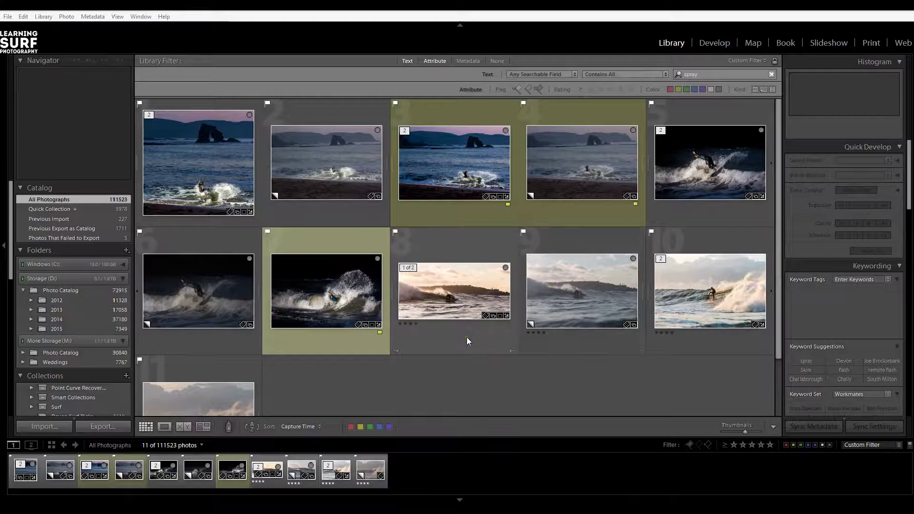
Look through the surf photos in the "spray" search results and compare the dusk, flash-lit and sunset shots.
{"action": "left_click", "coordinate": [162, 164]}
{"action": "left_click", "coordinate": [460, 135]}
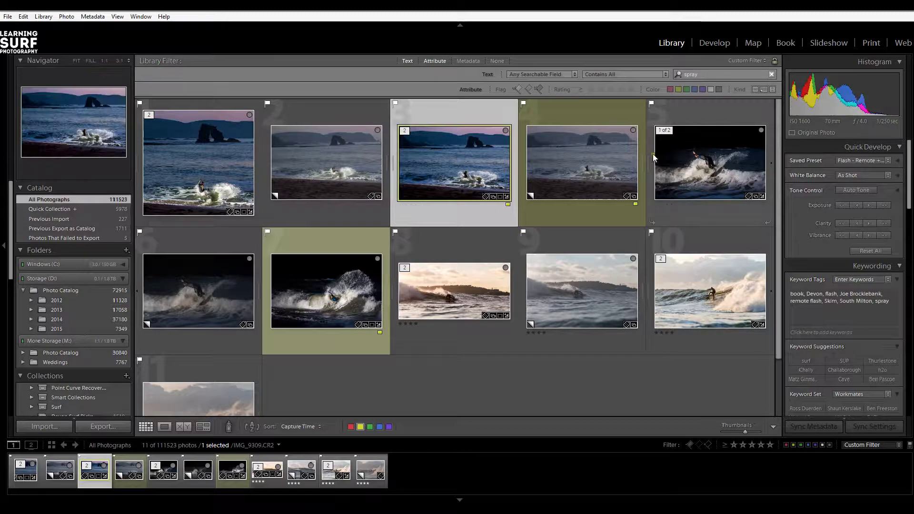
{"action": "left_click", "coordinate": [695, 163]}
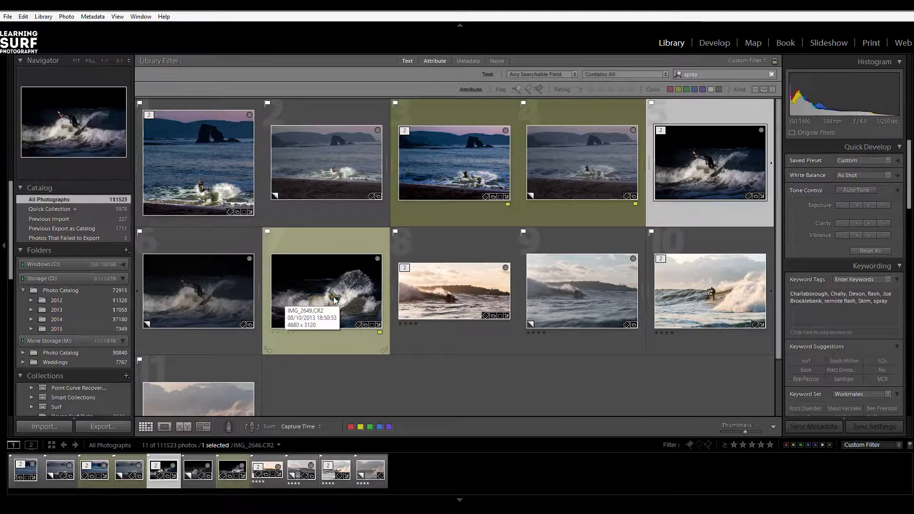
{"action": "left_click", "coordinate": [330, 279]}
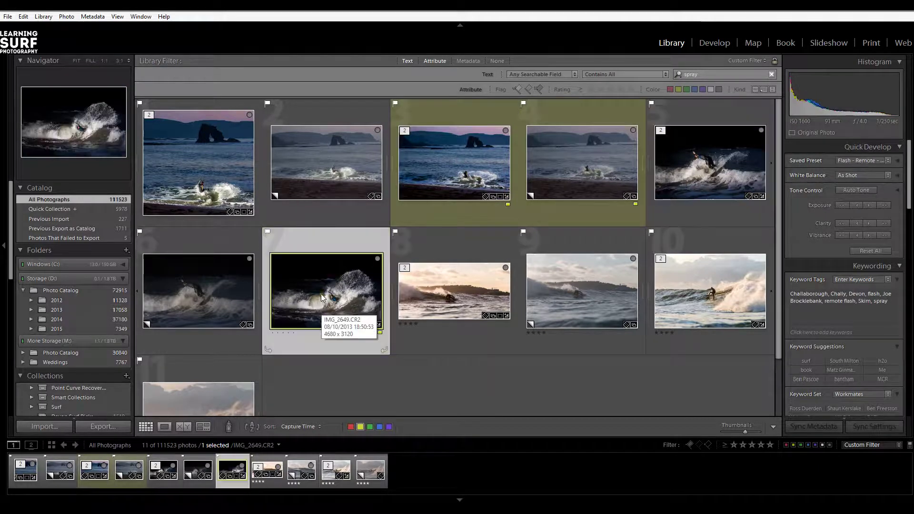
{"action": "left_click", "coordinate": [443, 278]}
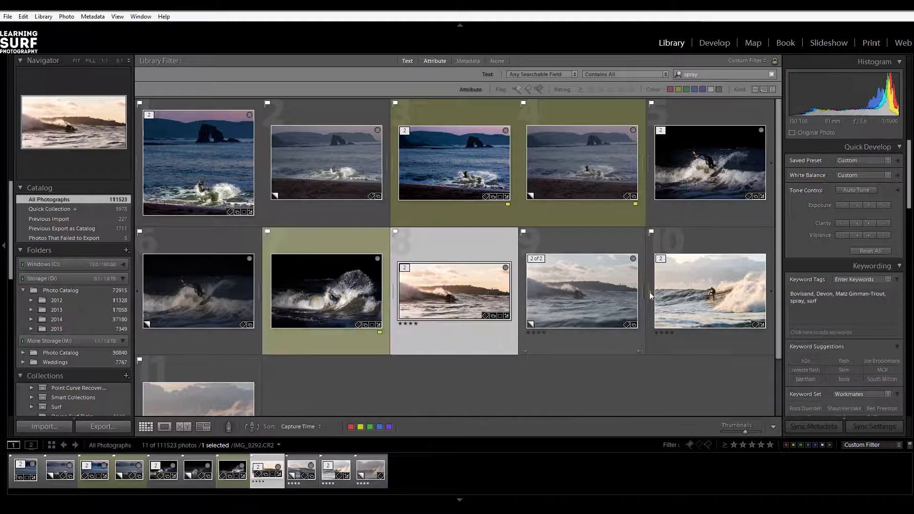
{"action": "scroll", "coordinate": [455, 292], "scroll_direction": "down", "scroll_amount": 2}
{"action": "scroll", "coordinate": [451, 294], "scroll_direction": "up", "scroll_amount": 2}
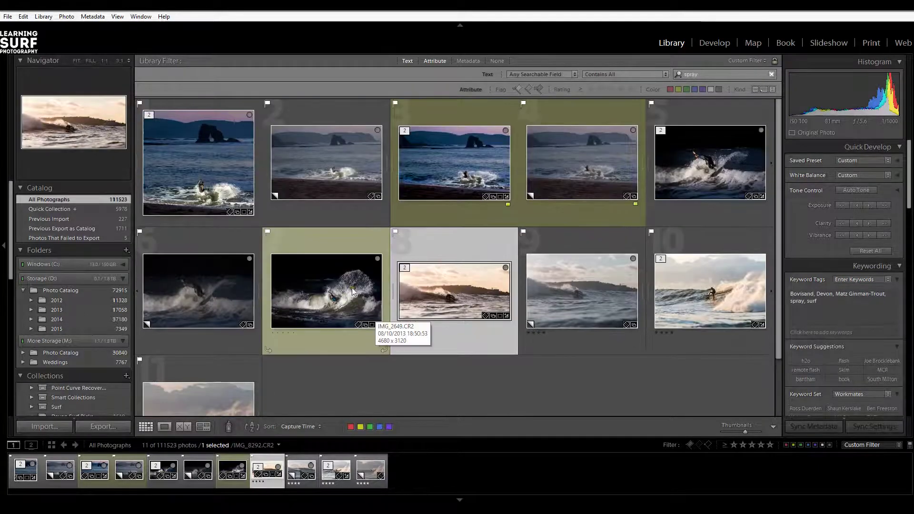
Create a virtual copy of the flash-lit spray photo IMG_2649.CR2 and reset the copy's Develop settings.
{"action": "left_click", "coordinate": [364, 293]}
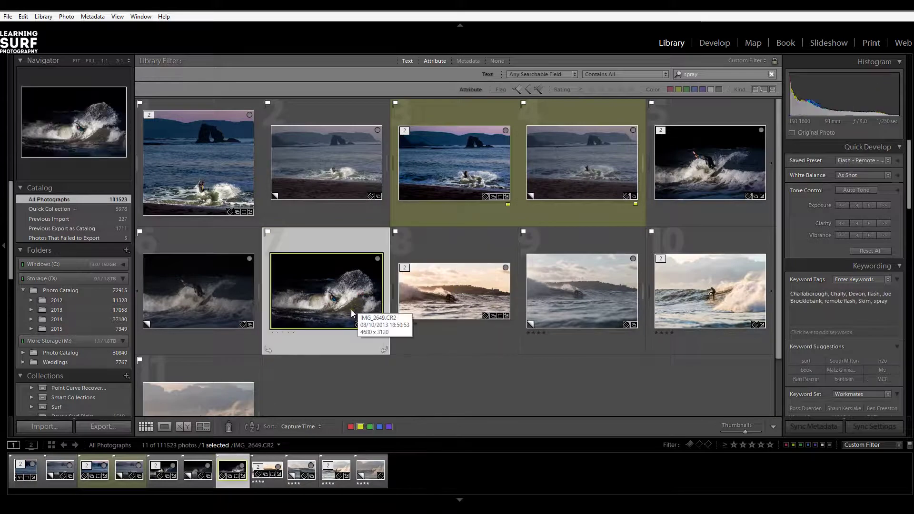
{"action": "key", "text": "7"}
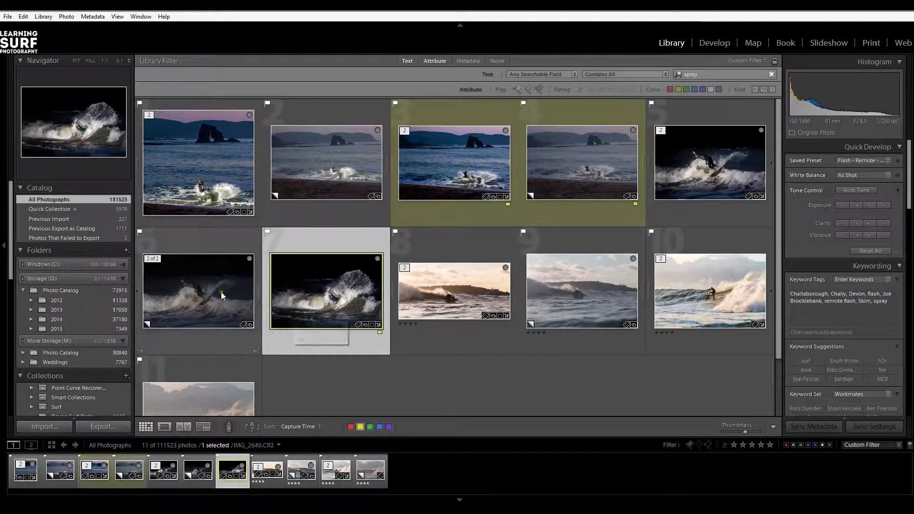
{"action": "right_click", "coordinate": [331, 285]}
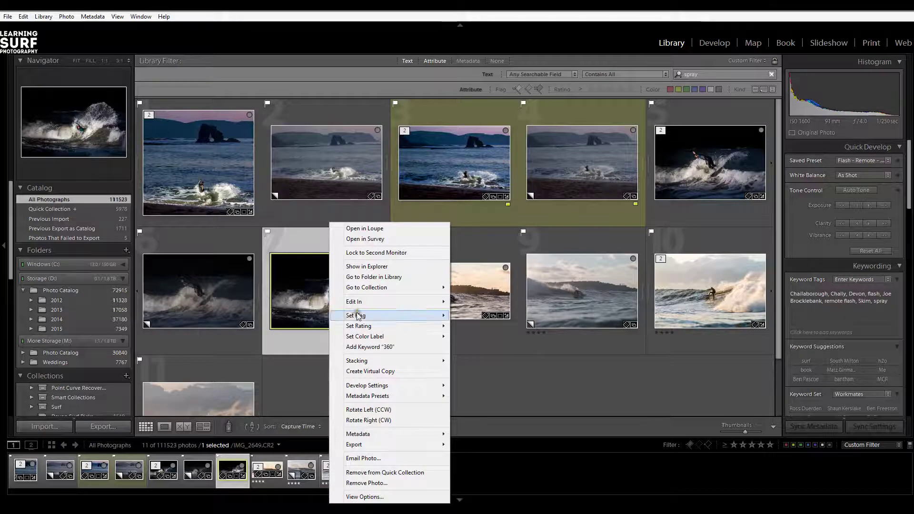
{"action": "left_click", "coordinate": [383, 372]}
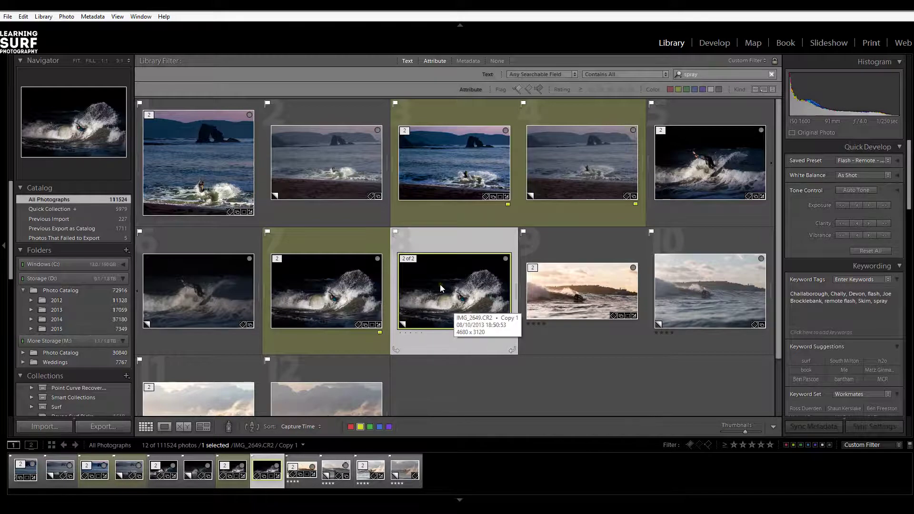
{"action": "left_click", "coordinate": [712, 42]}
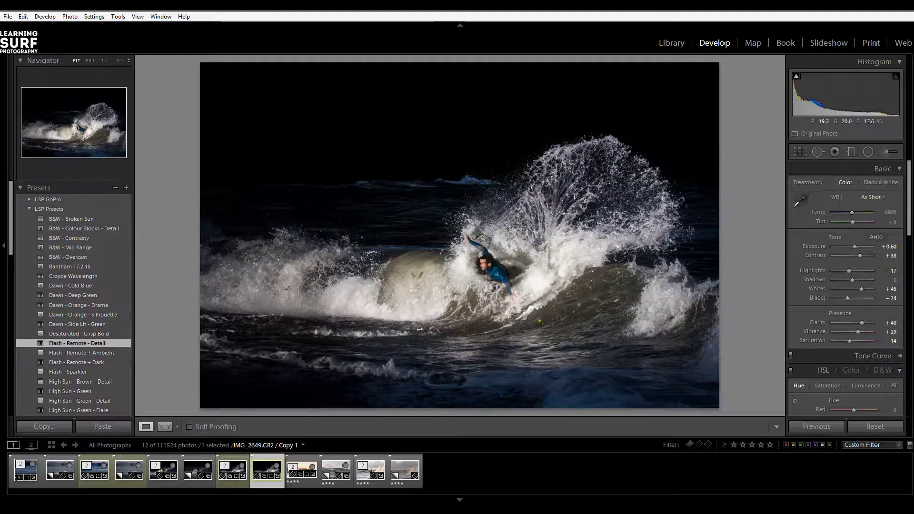
{"action": "left_click", "coordinate": [877, 430]}
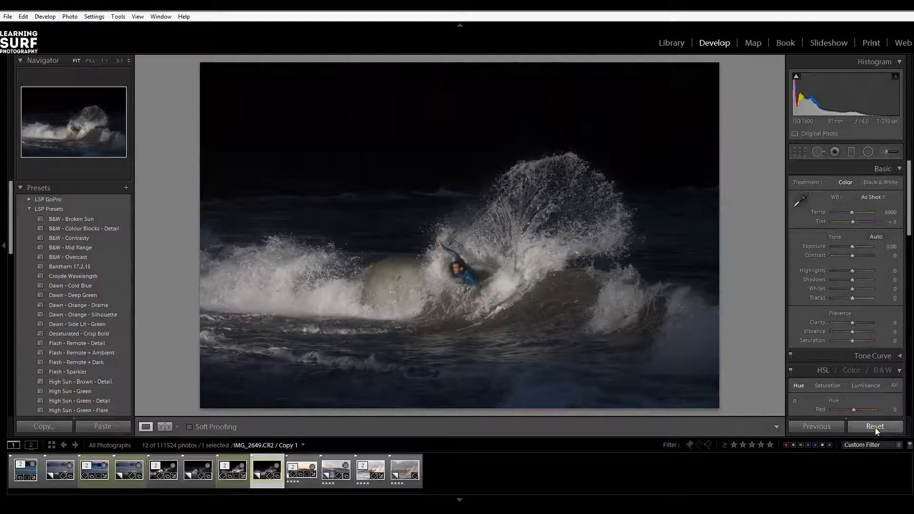
View the sunset surfer photo IMG_8292.CR2 at full size and open its unedited virtual copy in the Develop module.
{"action": "left_click", "coordinate": [673, 43]}
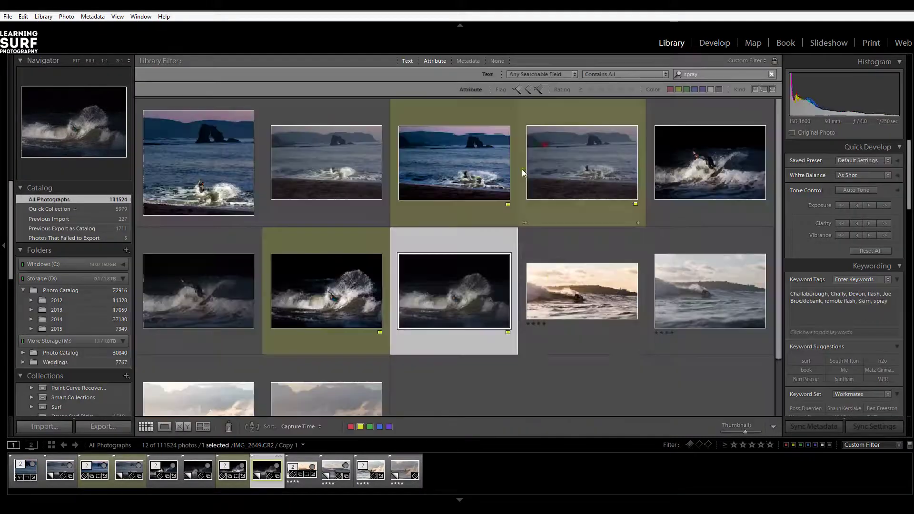
{"action": "left_click", "coordinate": [567, 298]}
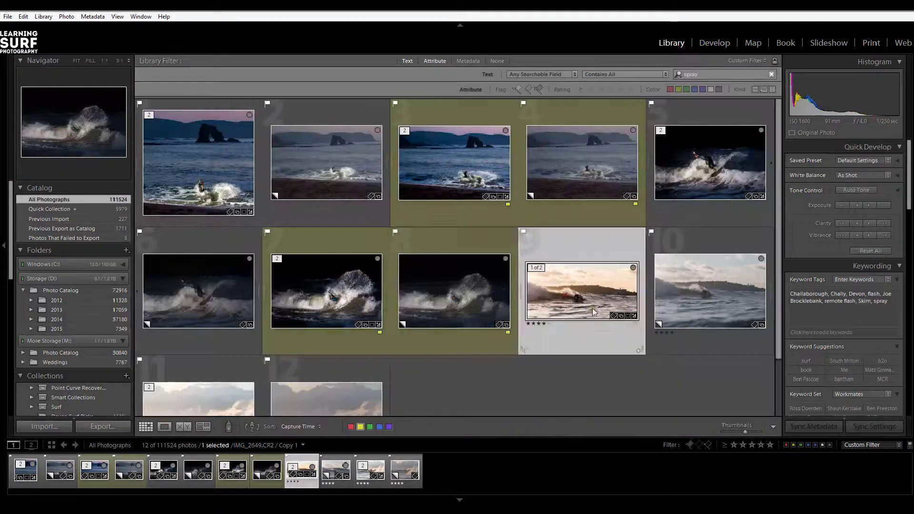
{"action": "double_click", "coordinate": [587, 292]}
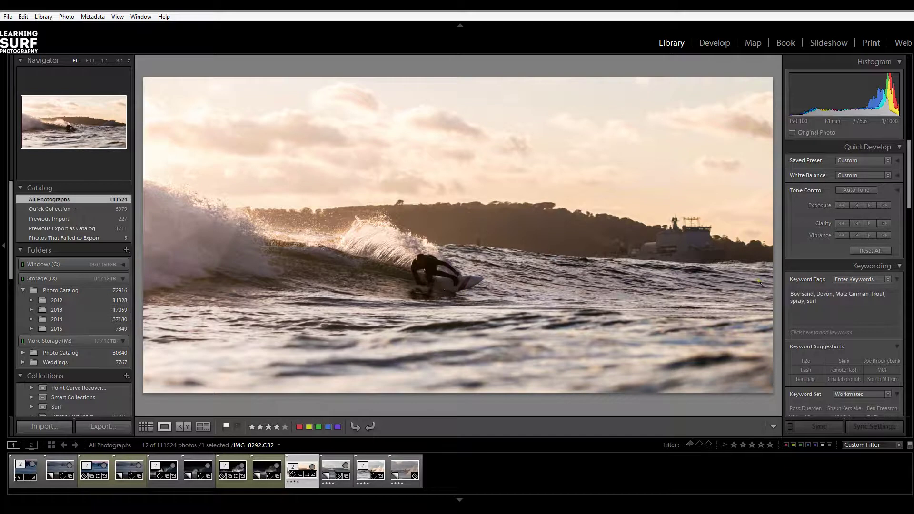
{"action": "key", "text": "Right"}
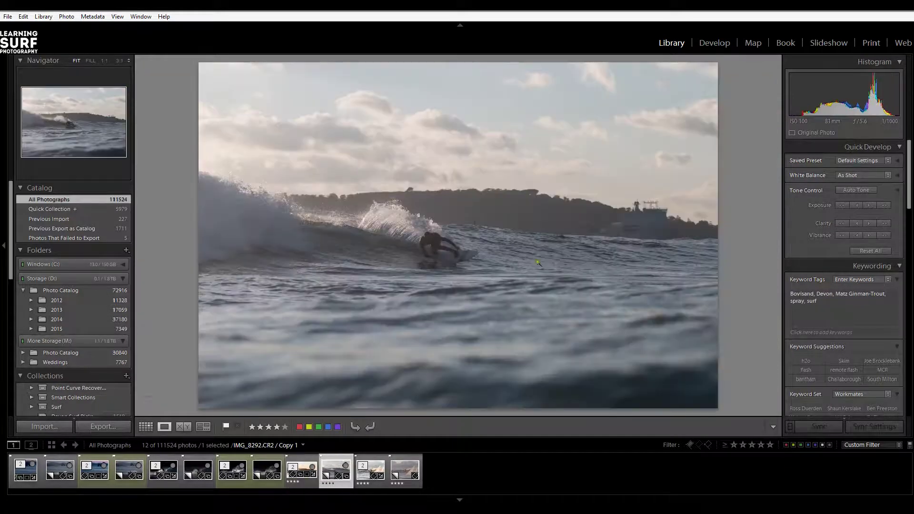
{"action": "left_click", "coordinate": [714, 43]}
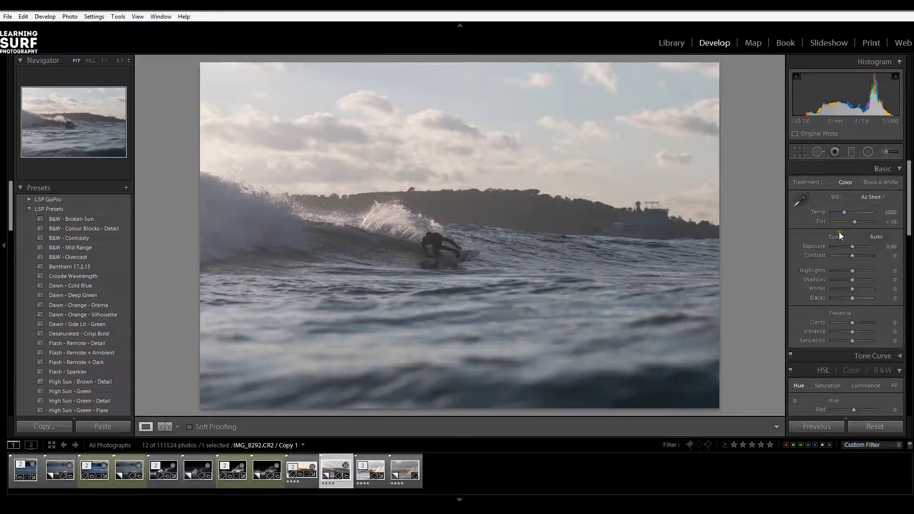
Crop the photo tightly around the surfer and the fan of spray, resetting the first crop attempt.
{"action": "left_click", "coordinate": [801, 153]}
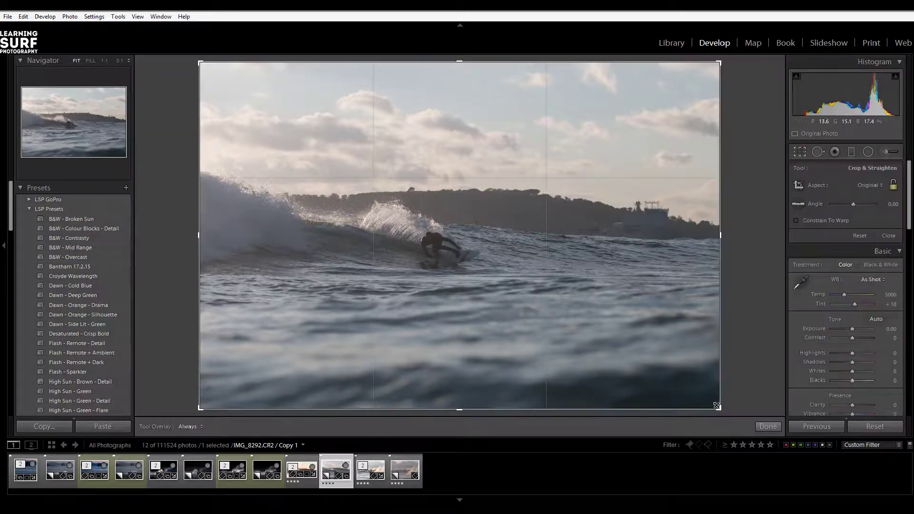
{"action": "left_click_drag", "start_coordinate": [721, 408], "coordinate": [640, 363]}
{"action": "key", "text": "ctrl+alt+r"}
{"action": "left_click_drag", "start_coordinate": [720, 414], "coordinate": [653, 362]}
{"action": "left_click_drag", "start_coordinate": [459, 107], "coordinate": [459, 125]}
{"action": "left_click_drag", "start_coordinate": [280, 240], "coordinate": [313, 237]}
{"action": "left_click_drag", "start_coordinate": [607, 127], "coordinate": [563, 175]}
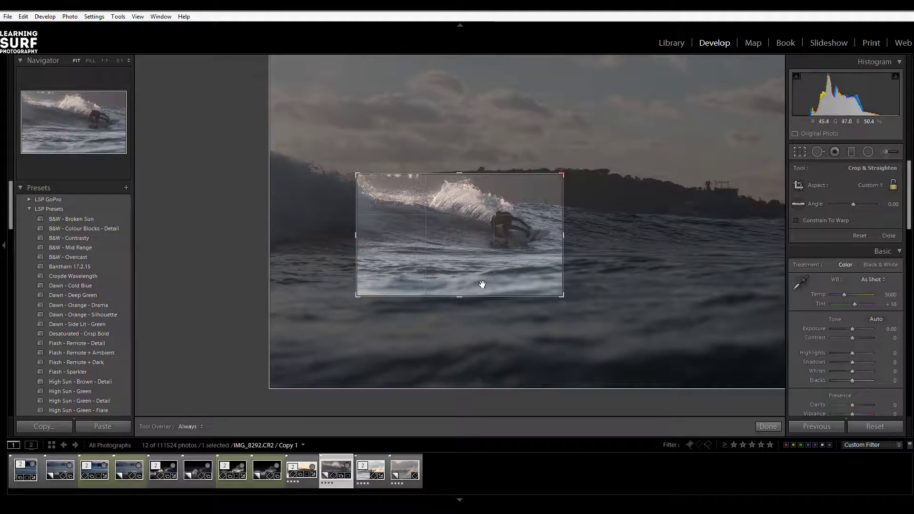
Refine the crop's edges to include the tree-lined headland and a strip of sky above the wave, and apply it.
{"action": "left_click_drag", "start_coordinate": [461, 295], "coordinate": [462, 292]}
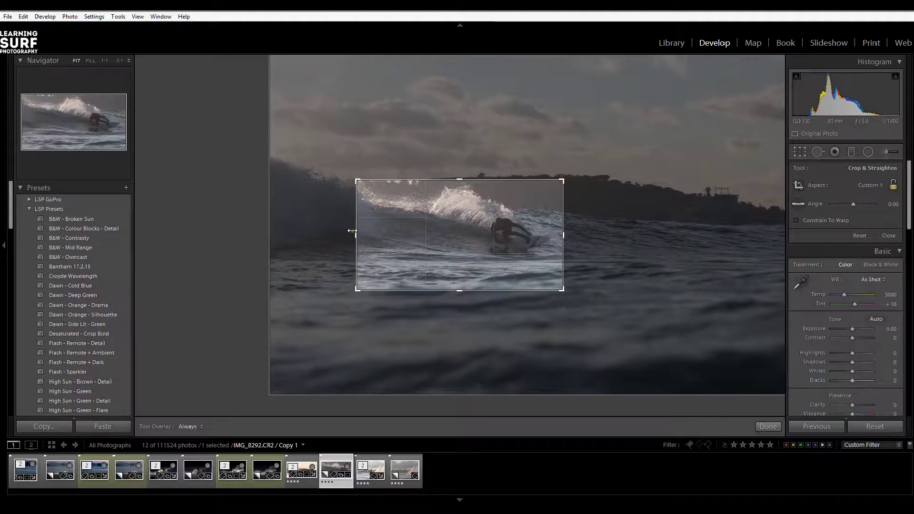
{"action": "left_click_drag", "start_coordinate": [357, 235], "coordinate": [366, 235]}
{"action": "left_click_drag", "start_coordinate": [460, 178], "coordinate": [461, 168]}
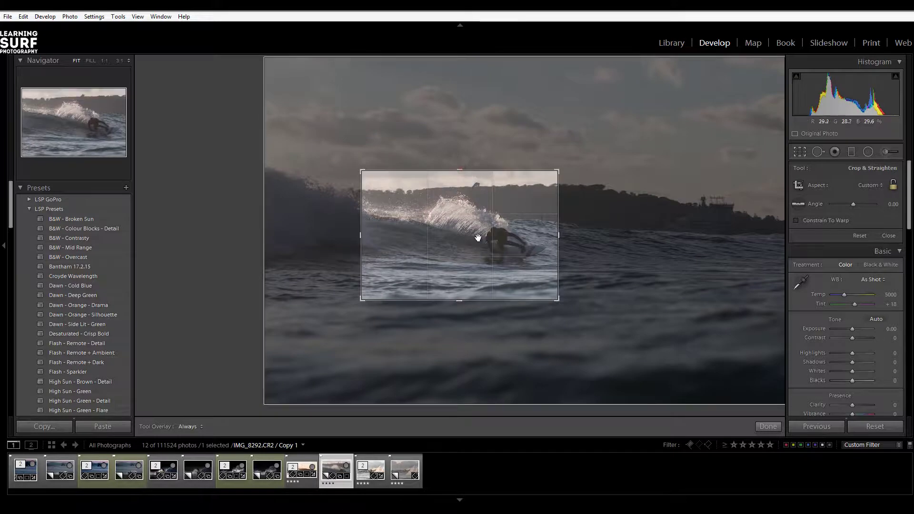
{"action": "key", "text": "Return"}
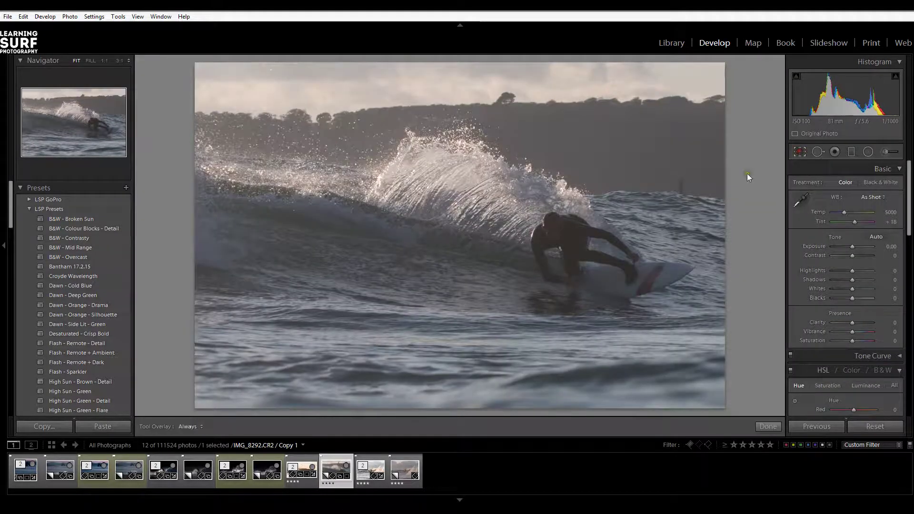
Reposition the photo inside the crop to leave more water in front of the surfer, and apply the crop.
{"action": "key", "text": "r"}
{"action": "left_click_drag", "start_coordinate": [439, 244], "coordinate": [418, 239]}
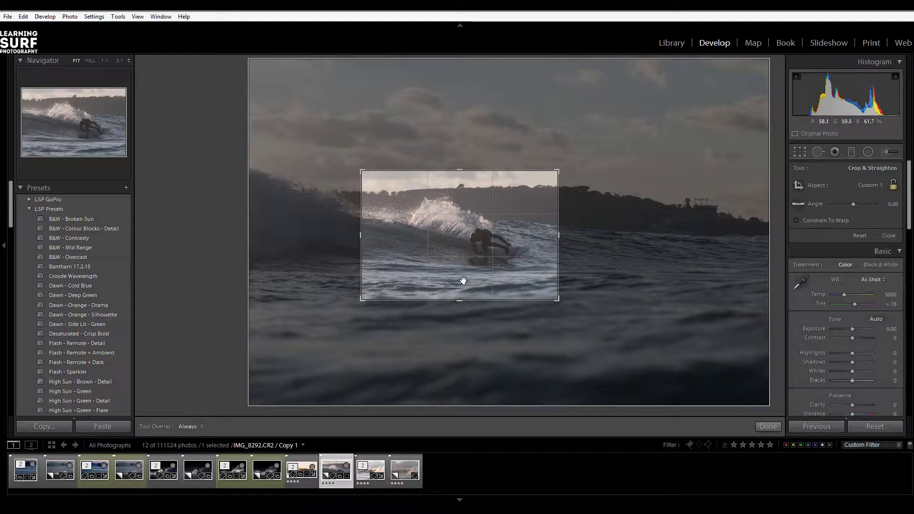
{"action": "double_click", "coordinate": [473, 246]}
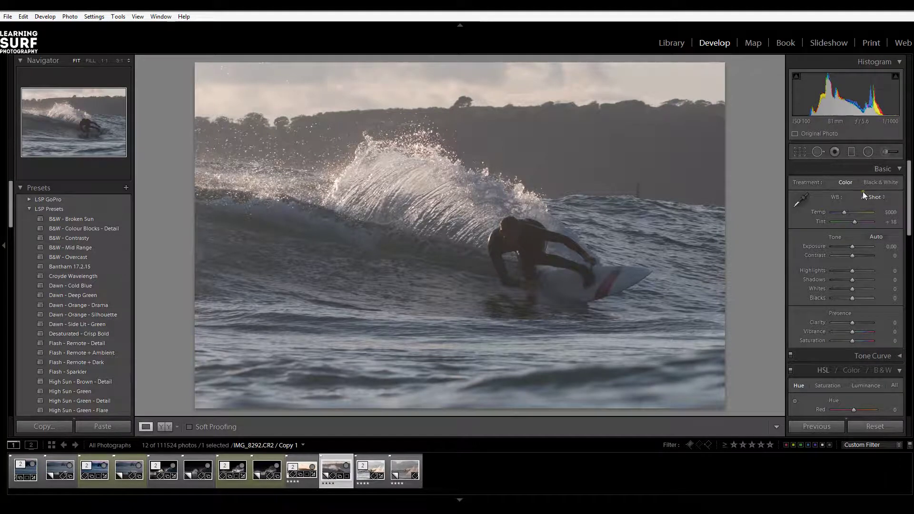
Convert the photo to black and white with Exposure -0.24, Contrast +100, Highlights +52, Shadows -83 and Clarity +76.
{"action": "left_click", "coordinate": [878, 183]}
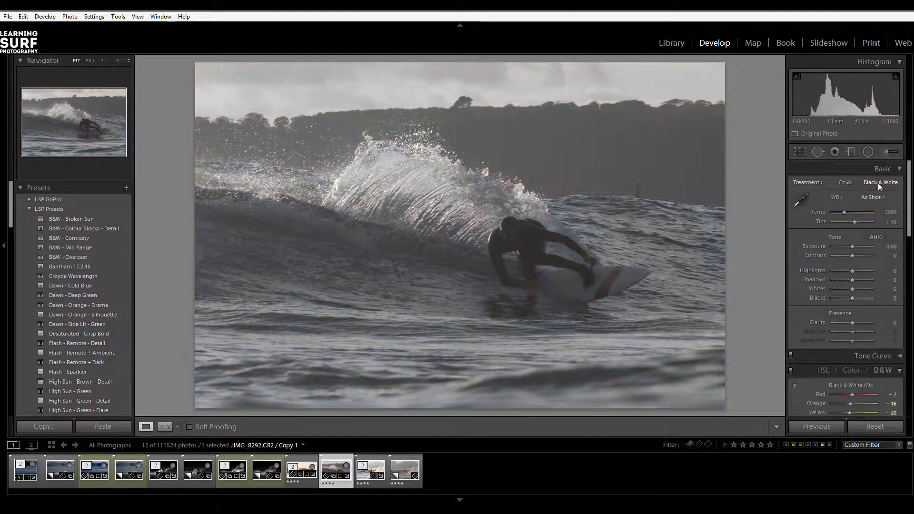
{"action": "left_click_drag", "start_coordinate": [852, 255], "coordinate": [883, 255]}
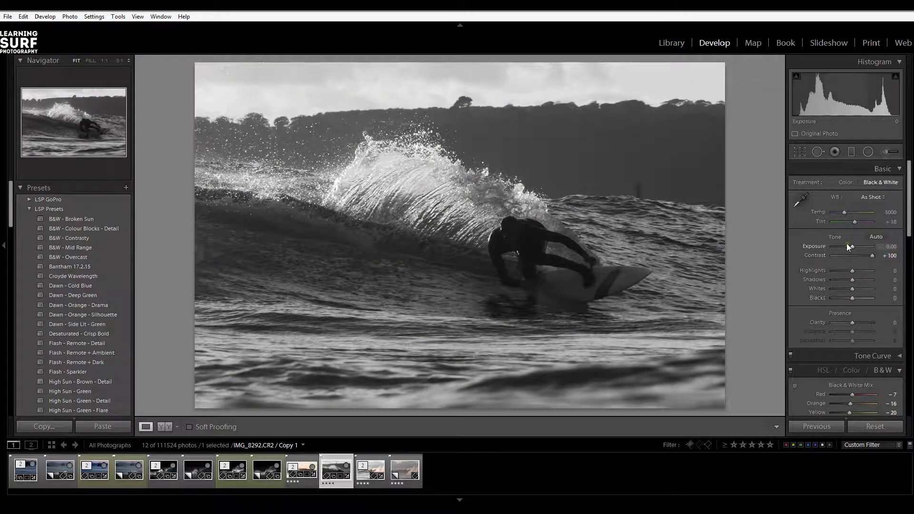
{"action": "left_click_drag", "start_coordinate": [853, 249], "coordinate": [863, 276]}
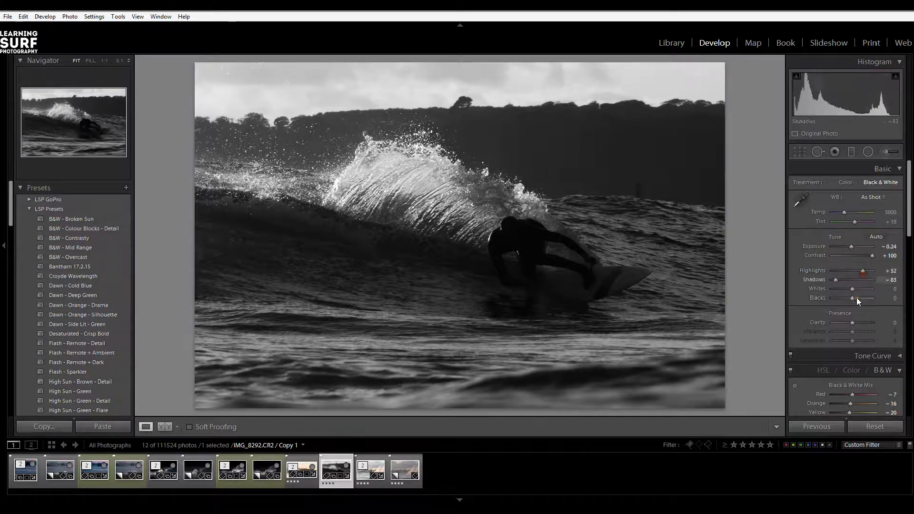
{"action": "left_click_drag", "start_coordinate": [853, 323], "coordinate": [868, 333]}
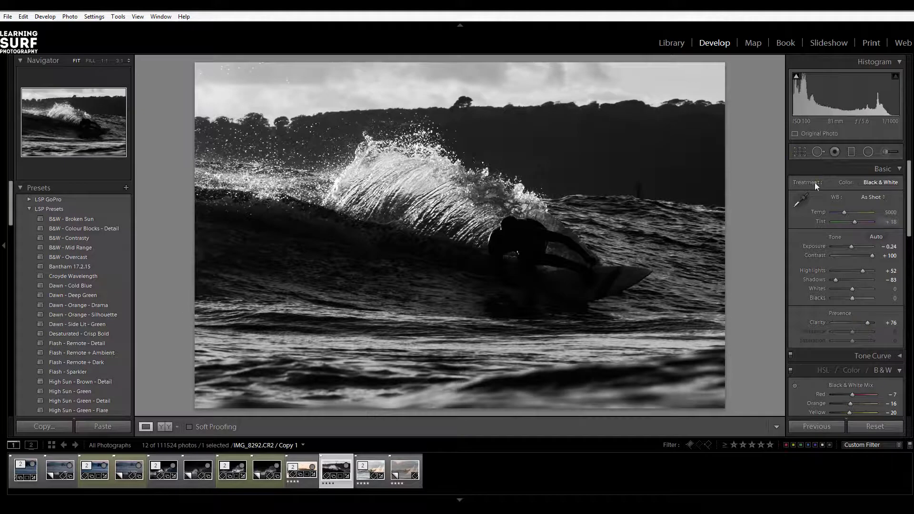
Set the black-and-white mix to Red +91, Orange -67, Yellow -44, Green +22, Aqua -24, Blue -100, Purple +91 and Magenta +53.
{"action": "scroll", "coordinate": [815, 315], "scroll_direction": "down", "scroll_amount": 6}
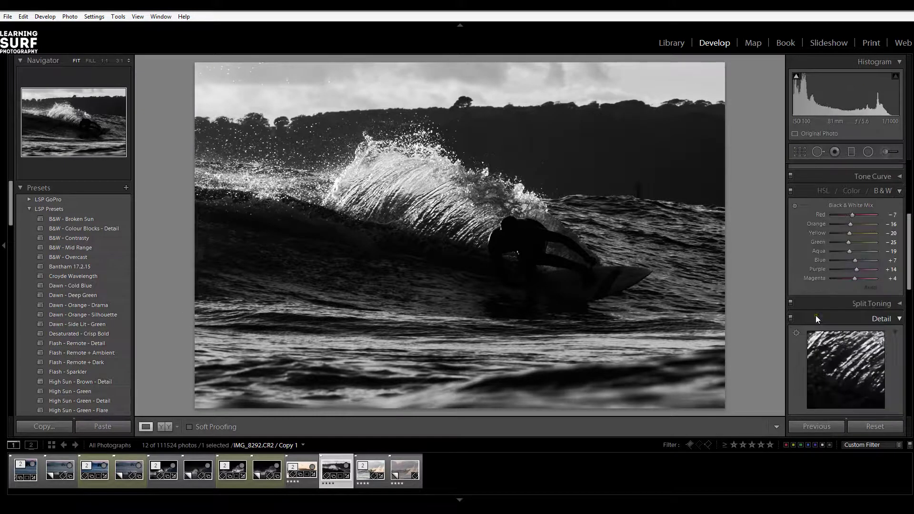
{"action": "scroll", "coordinate": [815, 315], "scroll_direction": "up", "scroll_amount": 4}
{"action": "scroll", "coordinate": [816, 312], "scroll_direction": "down", "scroll_amount": 2}
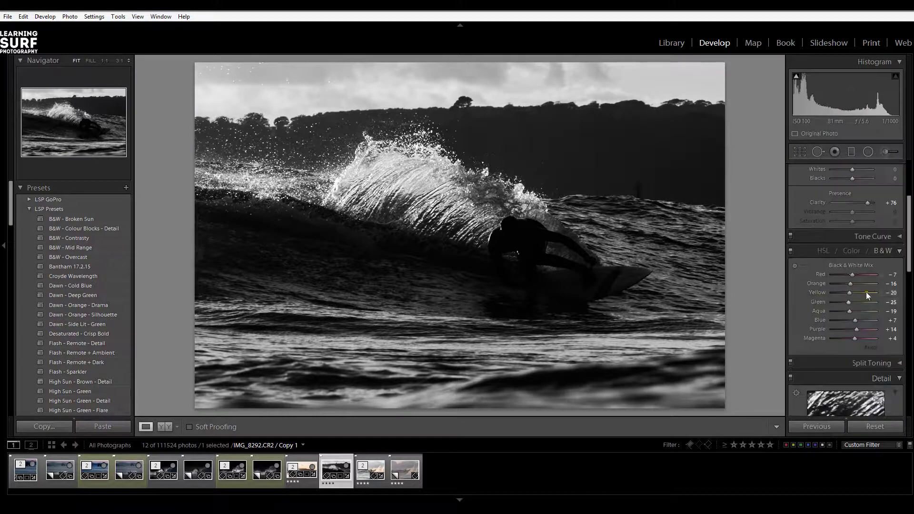
{"action": "scroll", "coordinate": [819, 297], "scroll_direction": "down", "scroll_amount": 4}
{"action": "scroll", "coordinate": [802, 295], "scroll_direction": "up", "scroll_amount": 4}
{"action": "mouse_move", "coordinate": [850, 285]}
{"action": "left_mouse_down"}
{"action": "mouse_move", "coordinate": [828, 284]}
{"action": "mouse_move", "coordinate": [872, 285]}
{"action": "mouse_move", "coordinate": [827, 285]}
{"action": "mouse_move", "coordinate": [835, 292]}
{"action": "left_mouse_up"}
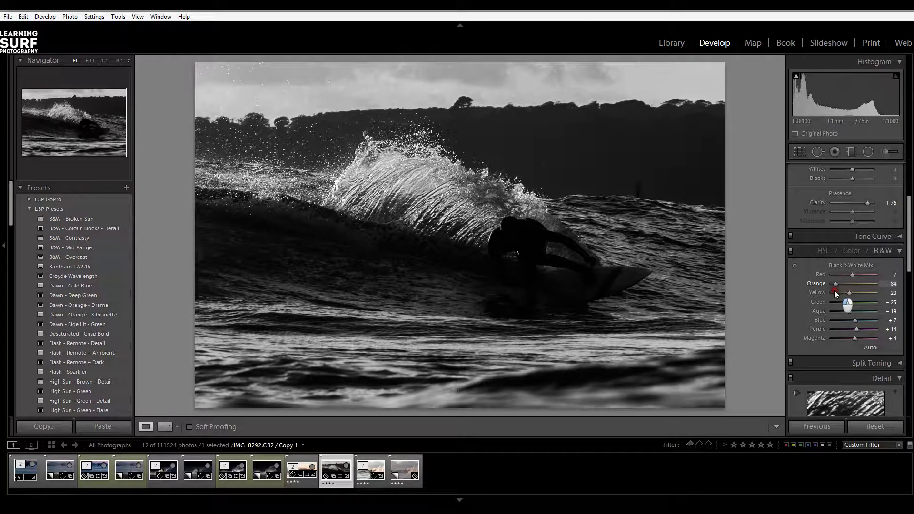
{"action": "left_click_drag", "start_coordinate": [836, 290], "coordinate": [823, 330]}
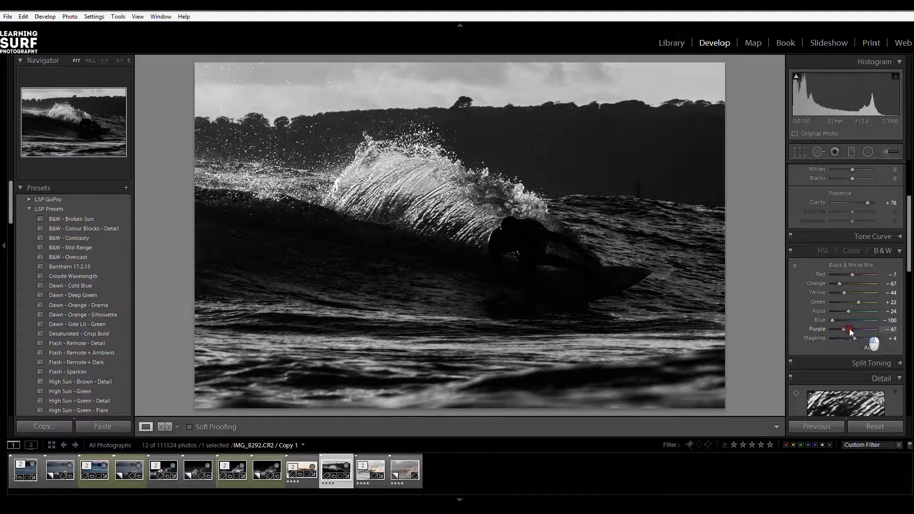
{"action": "mouse_move", "coordinate": [874, 335]}
{"action": "left_mouse_down"}
{"action": "mouse_move", "coordinate": [823, 339]}
{"action": "mouse_move", "coordinate": [878, 339]}
{"action": "mouse_move", "coordinate": [864, 339]}
{"action": "left_mouse_up"}
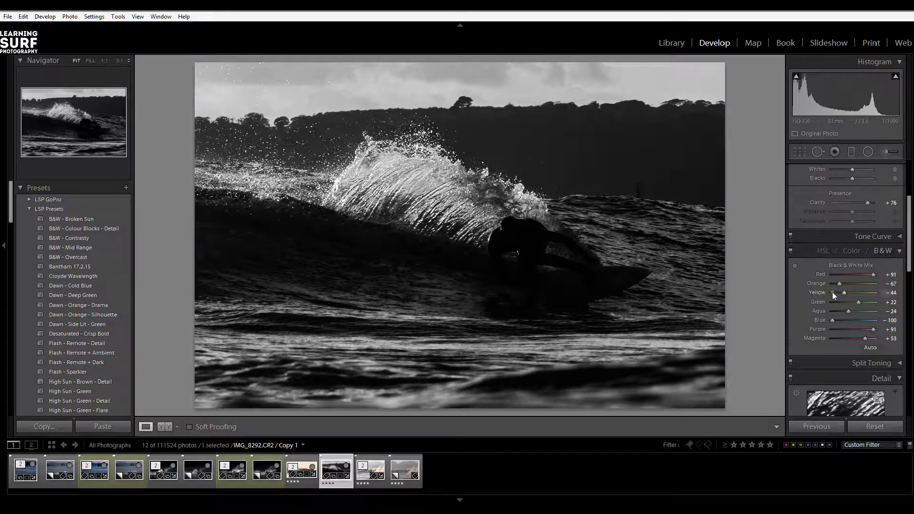
Raise the photo's Blacks to +14 in the basic tone adjustments.
{"action": "scroll", "coordinate": [823, 301], "scroll_direction": "up", "scroll_amount": 3}
{"action": "mouse_move", "coordinate": [855, 296]}
{"action": "left_mouse_down"}
{"action": "mouse_move", "coordinate": [873, 297]}
{"action": "mouse_move", "coordinate": [838, 302]}
{"action": "mouse_move", "coordinate": [854, 302]}
{"action": "left_mouse_up"}
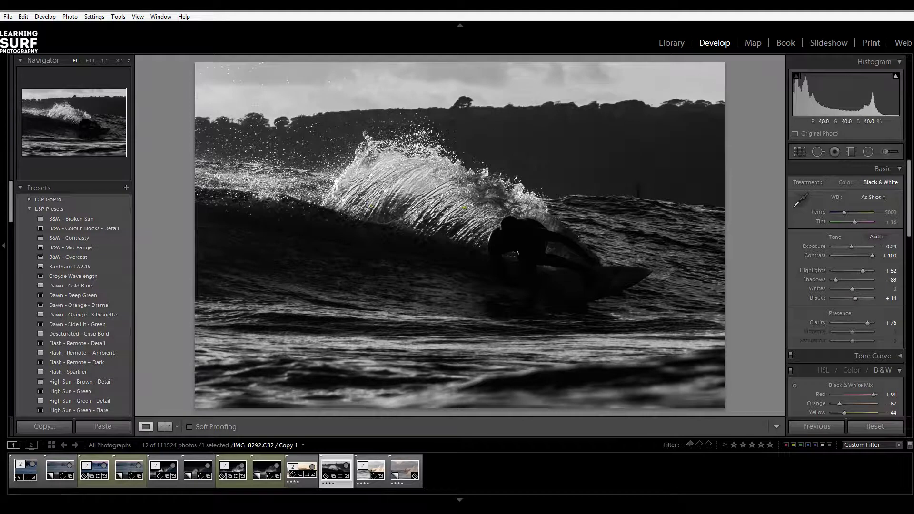
Tighten the crop around the surfer and spray by trimming sky, foreground water and the left edge, and shift the photo slightly right inside it.
{"action": "left_click", "coordinate": [800, 152]}
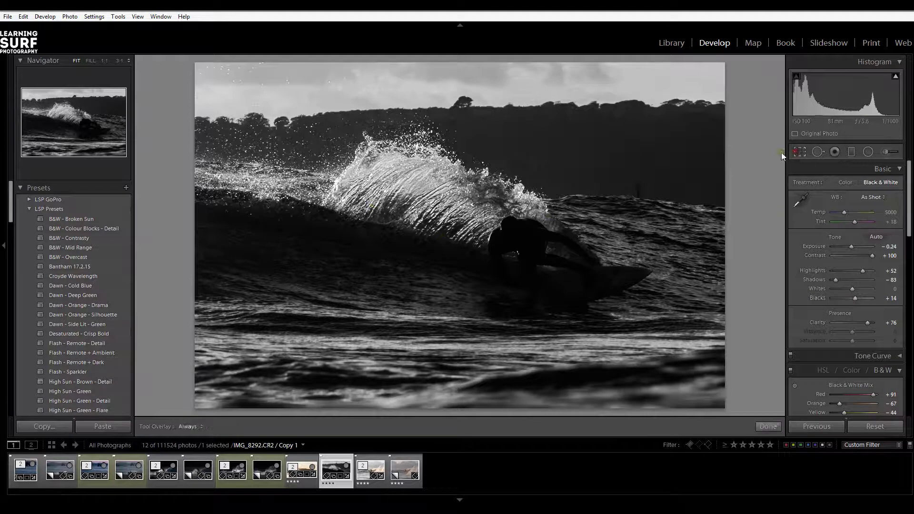
{"action": "left_click_drag", "start_coordinate": [363, 234], "coordinate": [378, 236]}
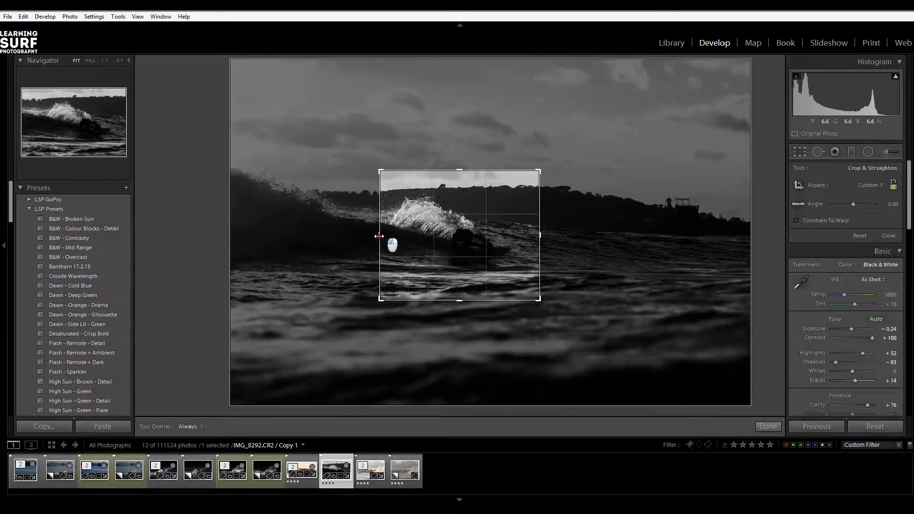
{"action": "left_click_drag", "start_coordinate": [459, 172], "coordinate": [459, 179]}
{"action": "left_click_drag", "start_coordinate": [459, 295], "coordinate": [473, 265]}
{"action": "left_click_drag", "start_coordinate": [377, 235], "coordinate": [386, 236]}
{"action": "left_click_drag", "start_coordinate": [460, 180], "coordinate": [461, 185]}
{"action": "left_click_drag", "start_coordinate": [468, 285], "coordinate": [467, 274]}
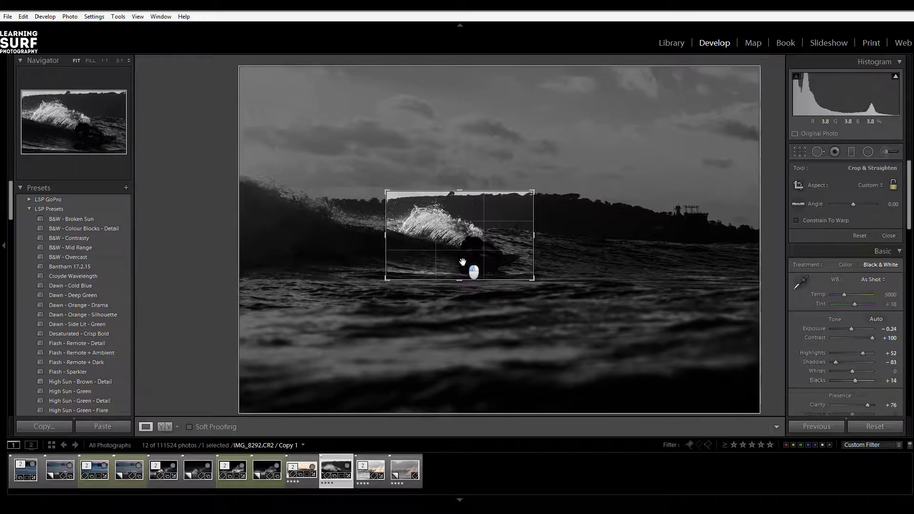
{"action": "double_click", "coordinate": [463, 262]}
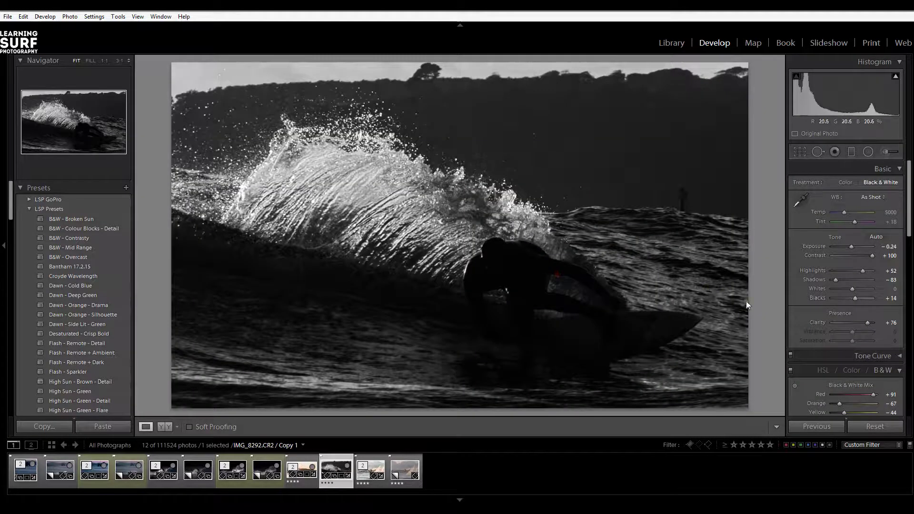
{"action": "left_click", "coordinate": [800, 152]}
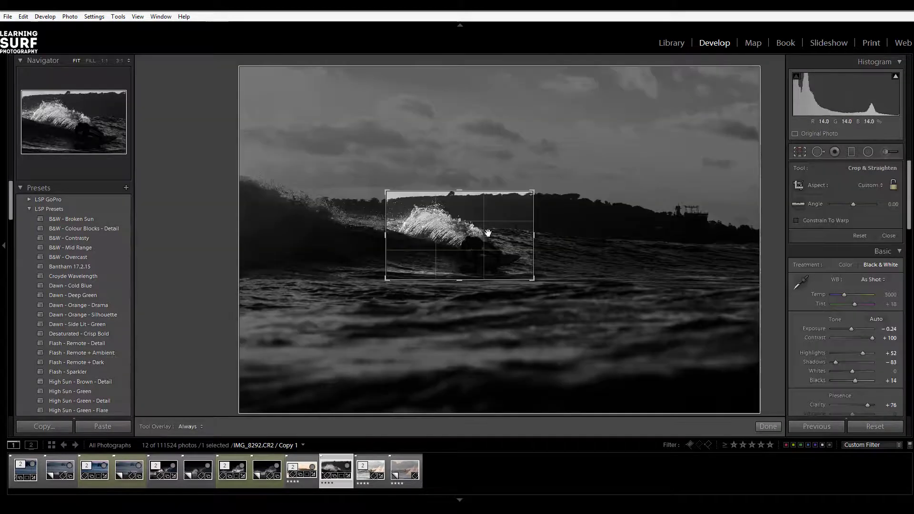
{"action": "double_click", "coordinate": [471, 235]}
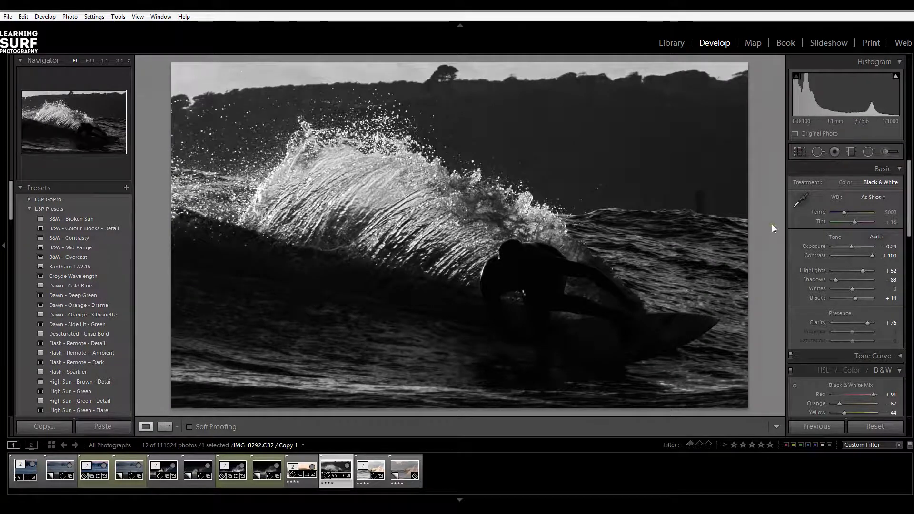
Compare the edited photo with the reference surf photo in the browser and preview the edit full screen.
{"action": "key", "text": "f"}
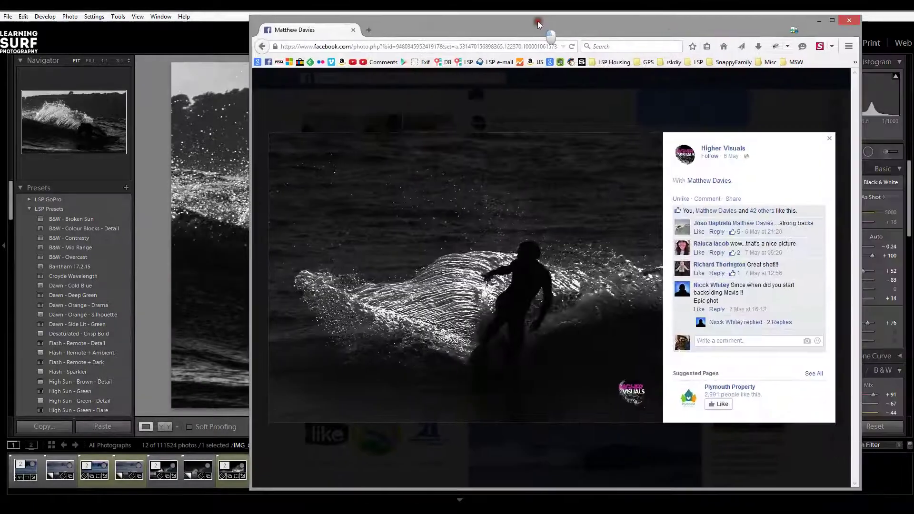
{"action": "left_click_drag", "start_coordinate": [537, 21], "coordinate": [495, 14]}
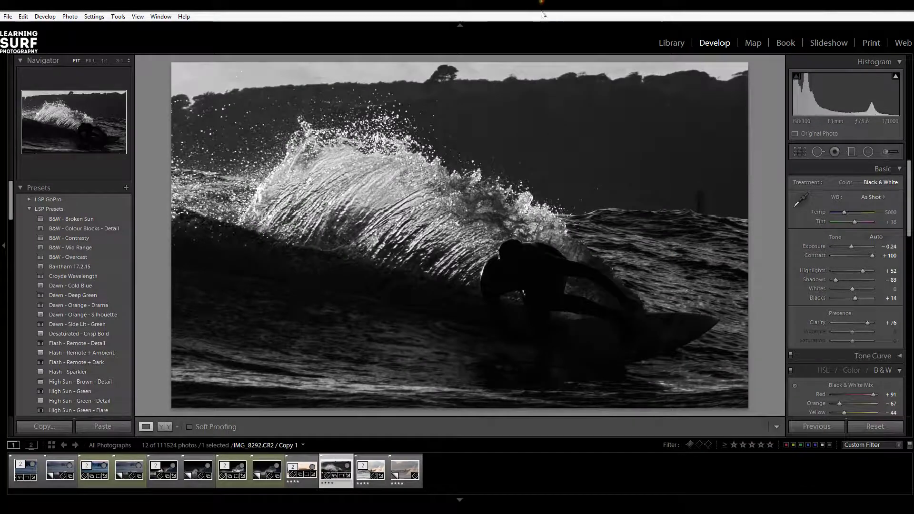
{"action": "key", "text": "f"}
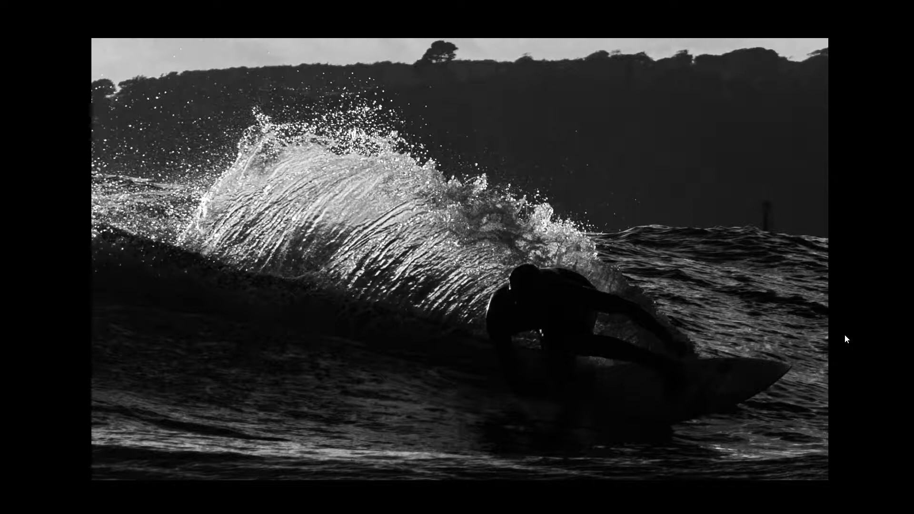
{"action": "key", "text": "f"}
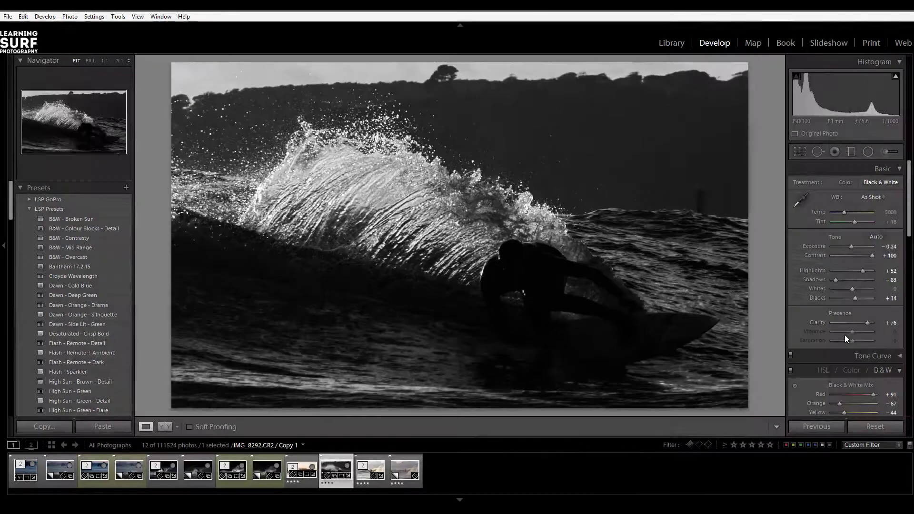
{"action": "left_click", "coordinate": [126, 187]}
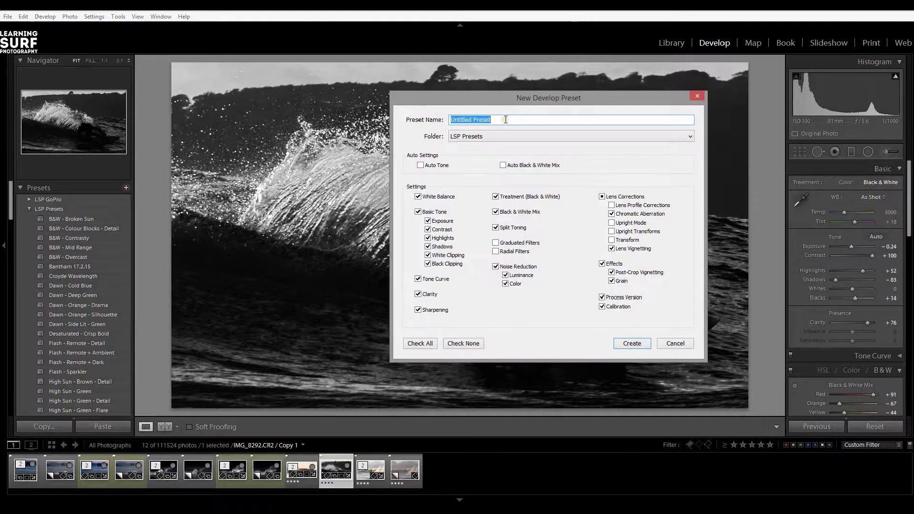
{"action": "type", "text": "LSP Stark B&W Spray"}
{"action": "left_click", "coordinate": [666, 345]}
Add a Highlight Priority post-crop vignette with an Amount of -21.
{"action": "scroll", "coordinate": [860, 273], "scroll_direction": "down", "scroll_amount": 10}
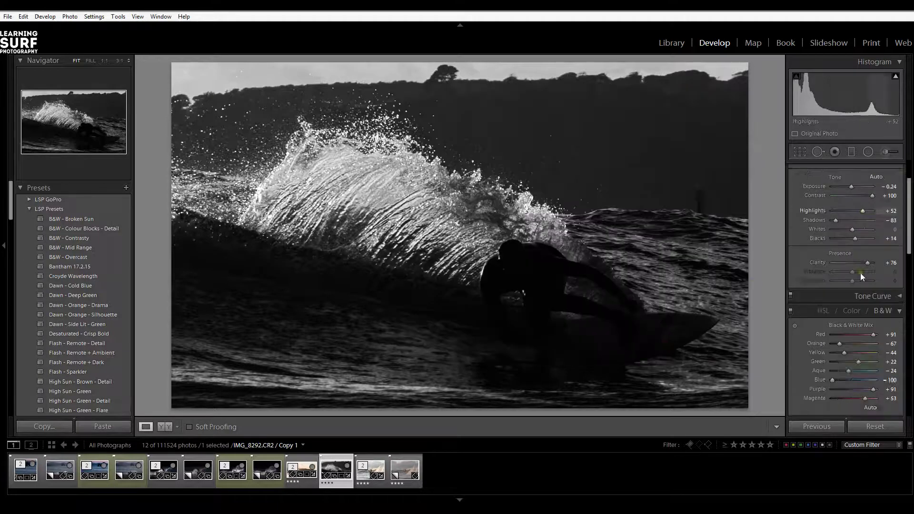
{"action": "scroll", "coordinate": [860, 273], "scroll_direction": "down", "scroll_amount": 6}
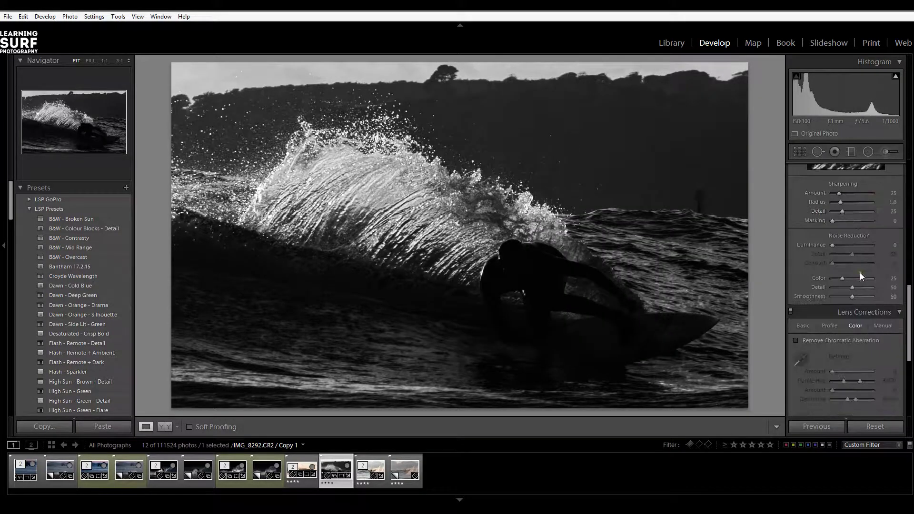
{"action": "scroll", "coordinate": [860, 273], "scroll_direction": "down", "scroll_amount": 3}
{"action": "mouse_move", "coordinate": [852, 312]}
{"action": "left_mouse_down"}
{"action": "mouse_move", "coordinate": [843, 315]}
{"action": "mouse_move", "coordinate": [851, 310]}
{"action": "left_mouse_up"}
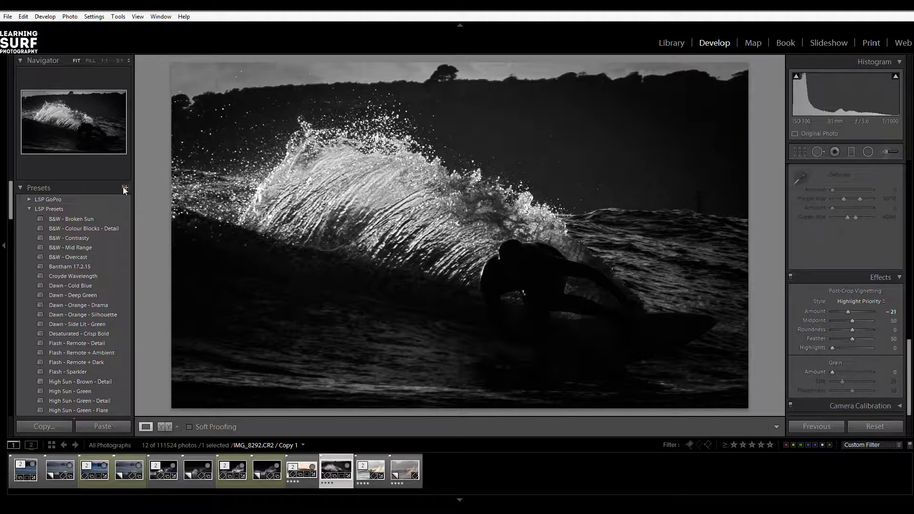
Save the current settings as a develop preset named "LSP Stark B&W Spray" in the LSP Presets folder.
{"action": "left_click", "coordinate": [125, 188]}
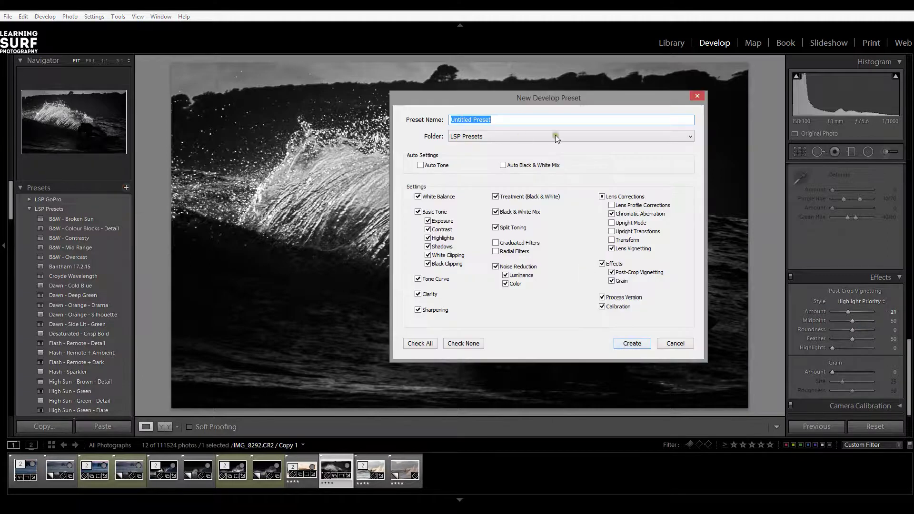
{"action": "type", "text": "LSP St"}
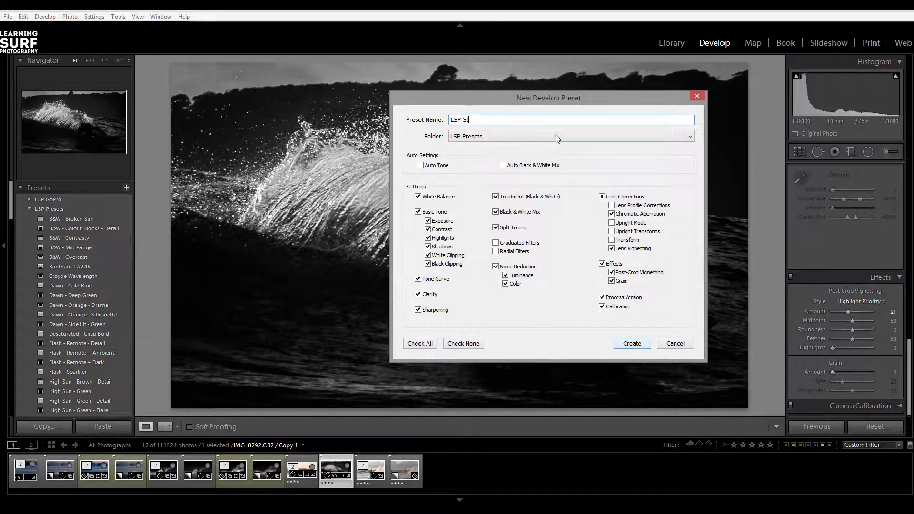
{"action": "type", "text": "ark B&W Spray"}
{"action": "key", "text": "Return"}
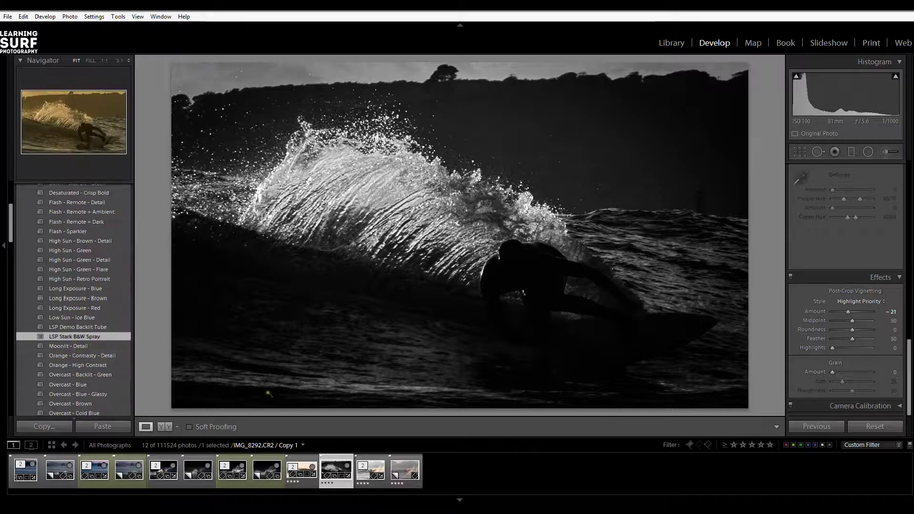
Compare the original colour photo with its black-and-white virtual copy at full size in the Library.
{"action": "left_click", "coordinate": [673, 42]}
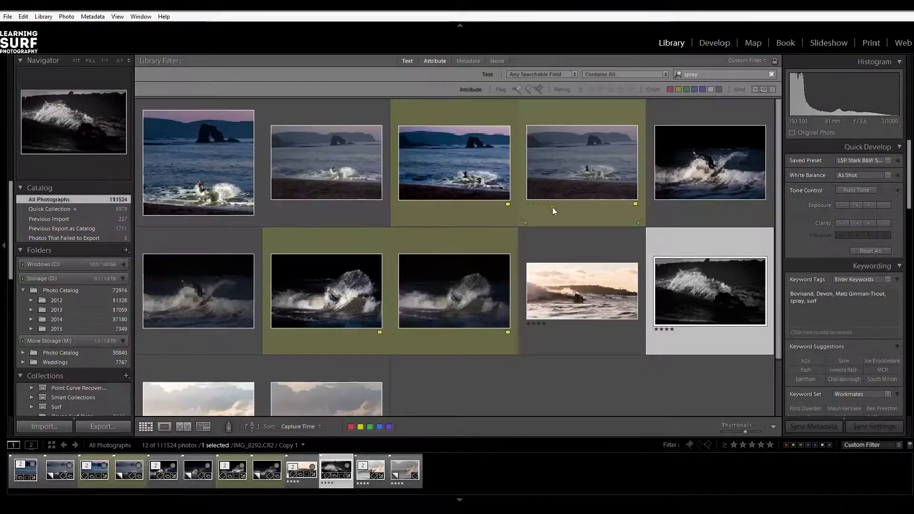
{"action": "double_click", "coordinate": [589, 296]}
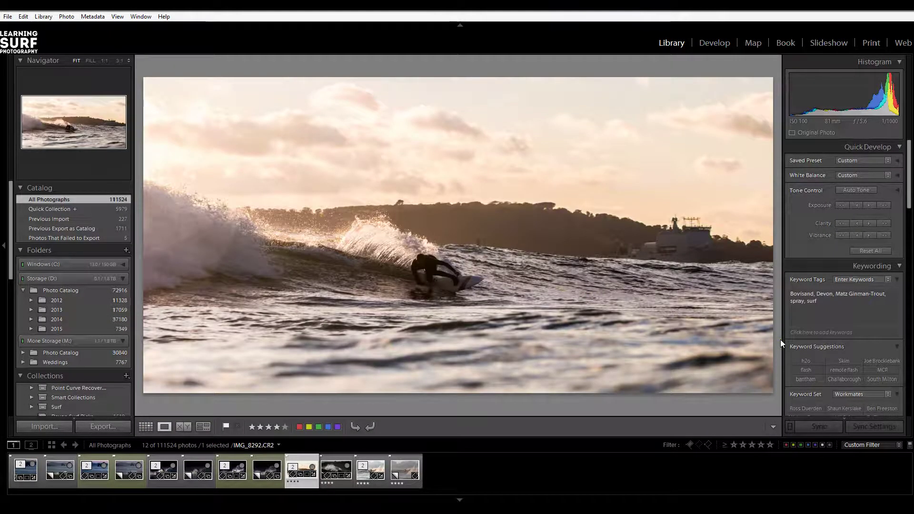
{"action": "key", "text": "Right"}
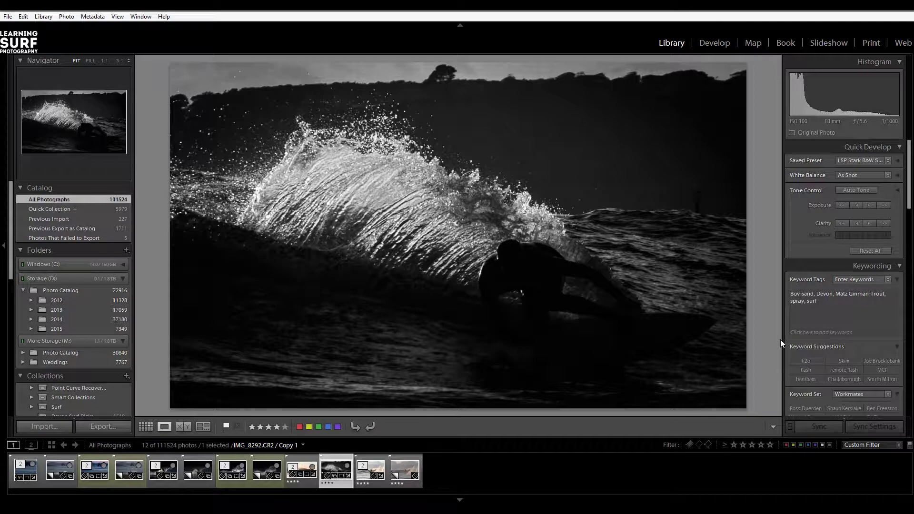
Apply the "LSP Stark B&W Spray" preset to the virtual copy of IMG_2649.CR2, the flash-lit photo with the fan of spray.
{"action": "key", "text": "Left"}
{"action": "key", "text": "Left"}
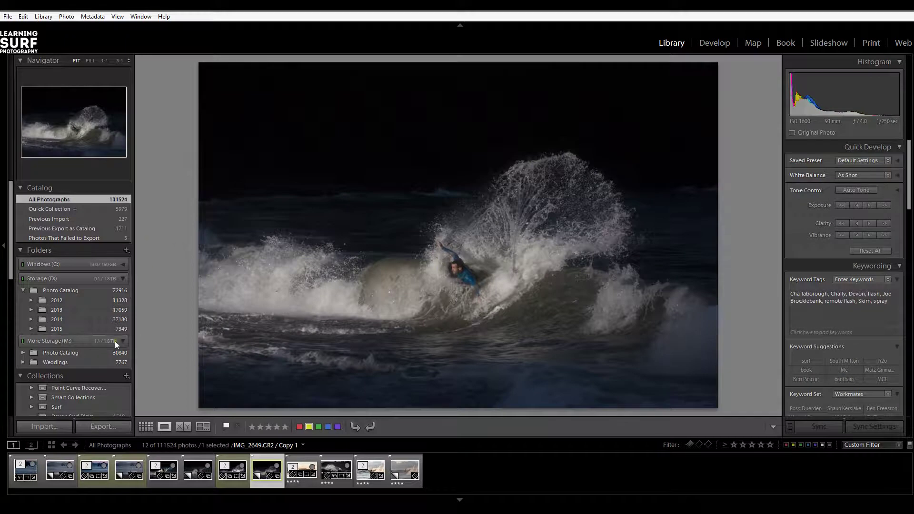
{"action": "left_click", "coordinate": [733, 42]}
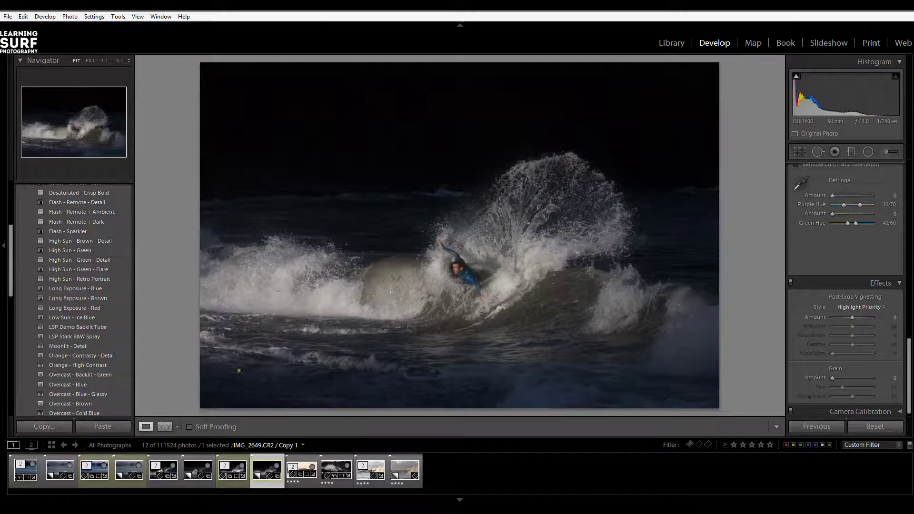
{"action": "scroll", "coordinate": [101, 346], "scroll_direction": "down", "scroll_amount": 3}
{"action": "scroll", "coordinate": [101, 346], "scroll_direction": "down", "scroll_amount": 3}
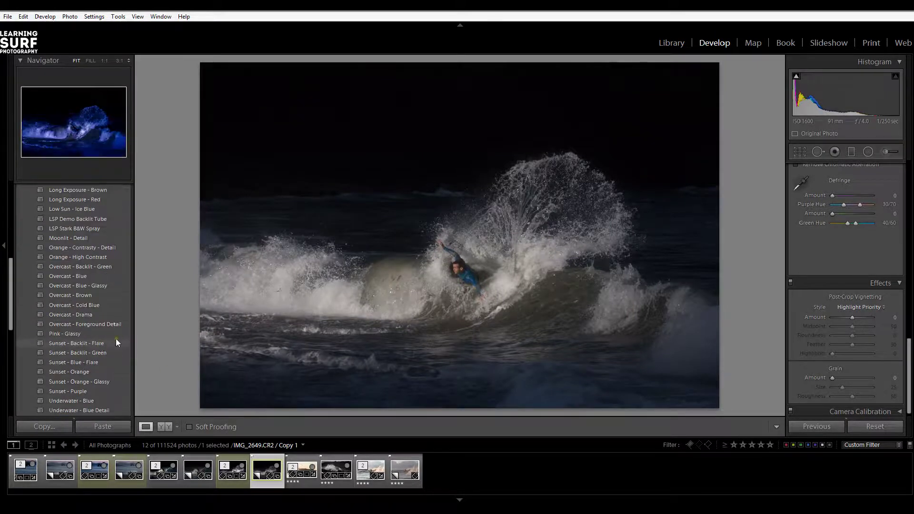
{"action": "scroll", "coordinate": [114, 339], "scroll_direction": "up", "scroll_amount": 12}
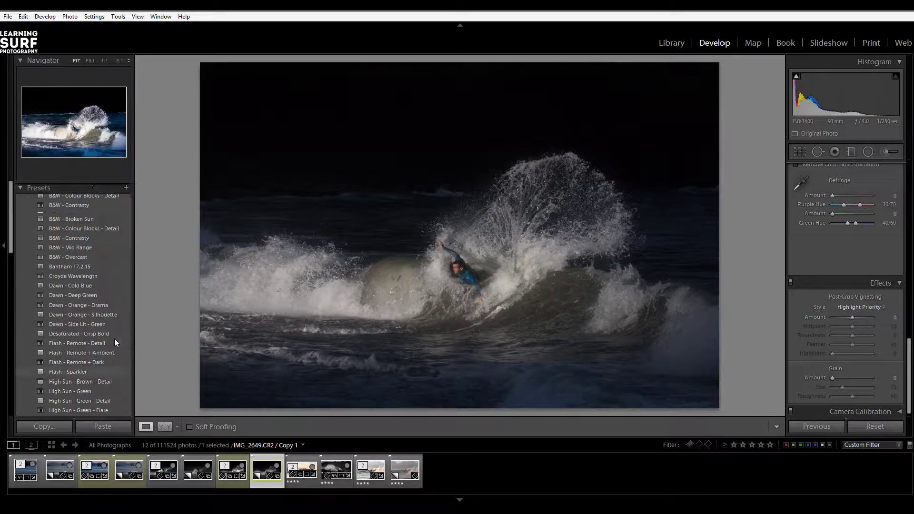
{"action": "scroll", "coordinate": [115, 339], "scroll_direction": "down", "scroll_amount": 7}
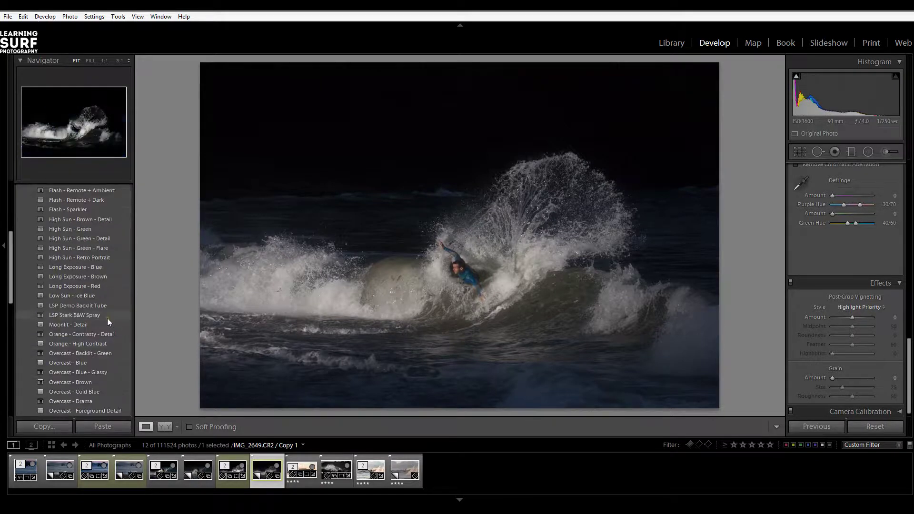
{"action": "left_click", "coordinate": [79, 315]}
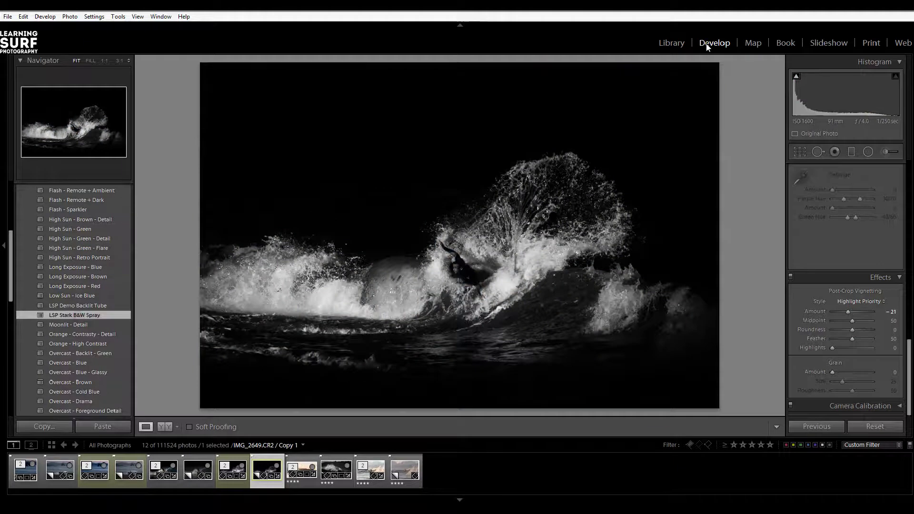
Crop the photo tightly around the surfer and the spray fan with a custom aspect, and apply the crop.
{"action": "left_click", "coordinate": [798, 151]}
{"action": "left_click_drag", "start_coordinate": [714, 74], "coordinate": [690, 93]}
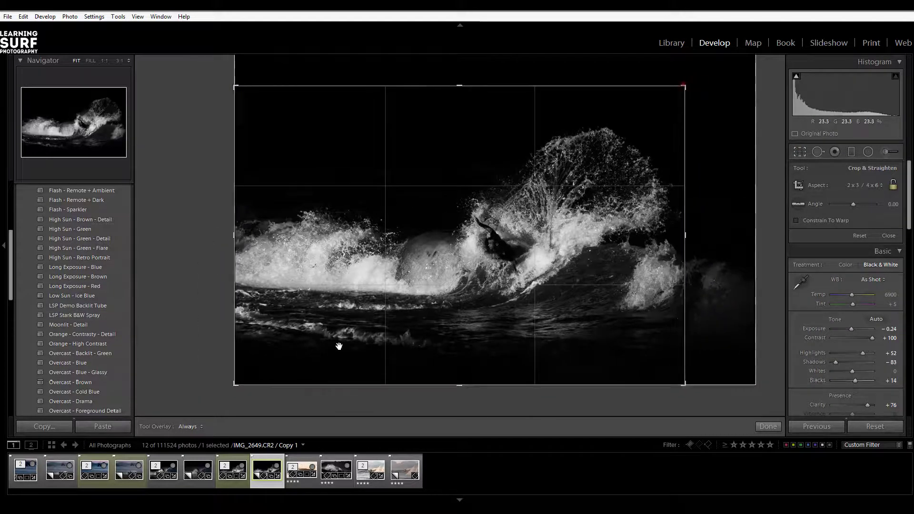
{"action": "left_click_drag", "start_coordinate": [239, 385], "coordinate": [296, 365]}
{"action": "key", "text": "Return"}
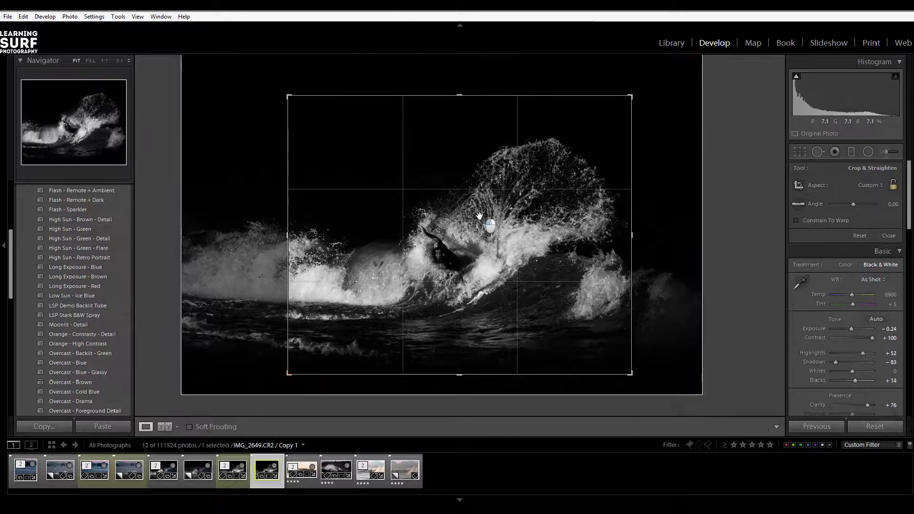
{"action": "key", "text": "r"}
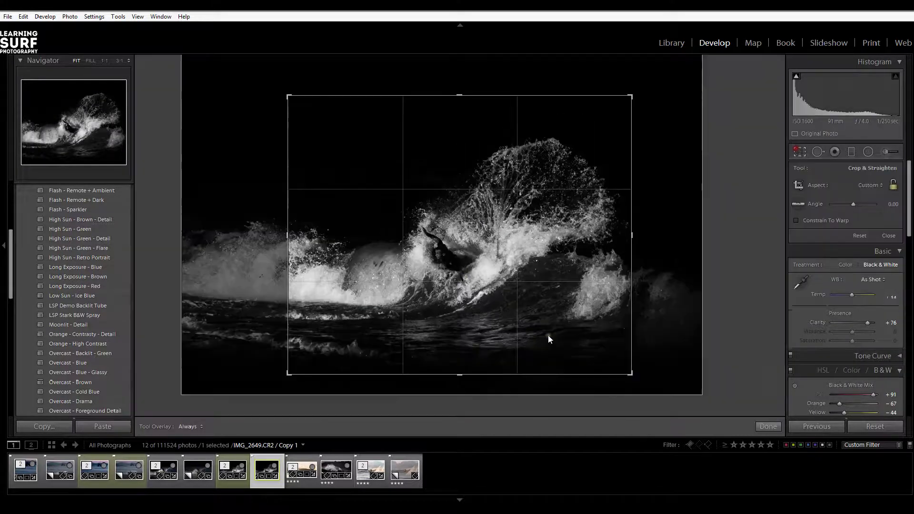
{"action": "left_click_drag", "start_coordinate": [458, 372], "coordinate": [462, 356]}
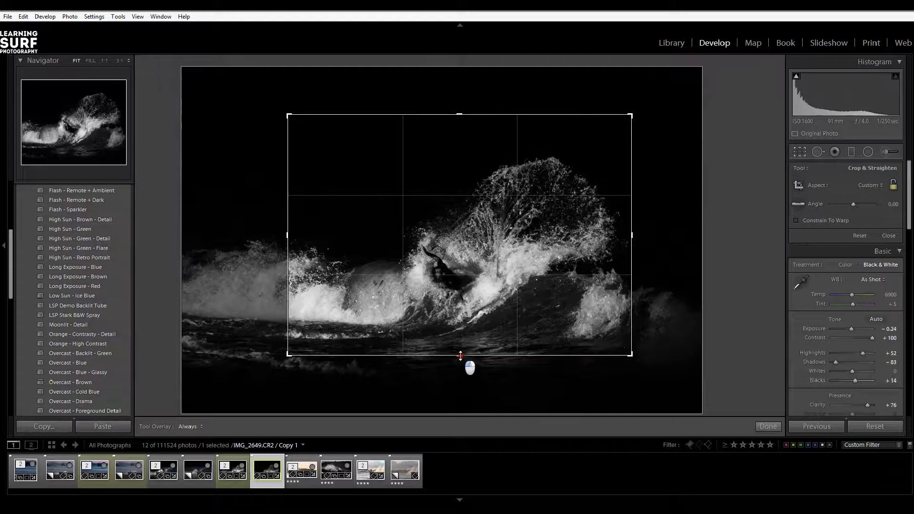
{"action": "left_click_drag", "start_coordinate": [459, 119], "coordinate": [466, 135]}
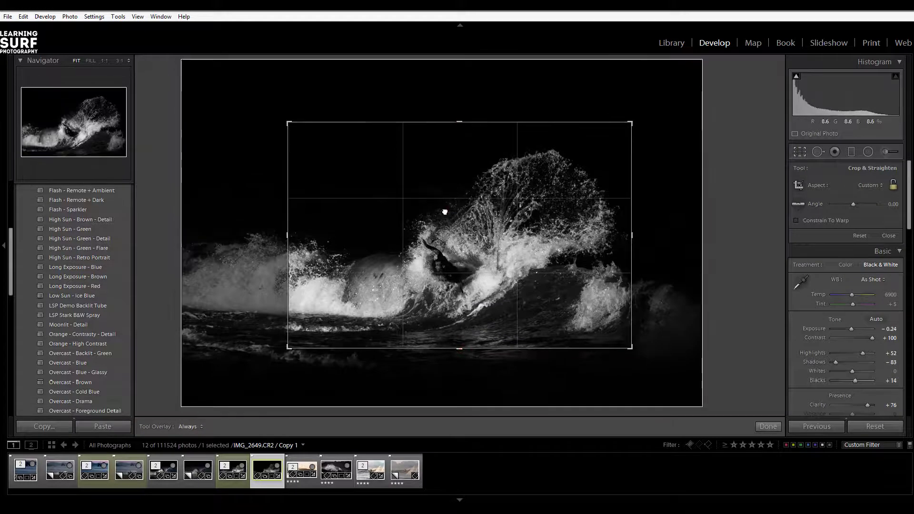
{"action": "key", "text": "Return"}
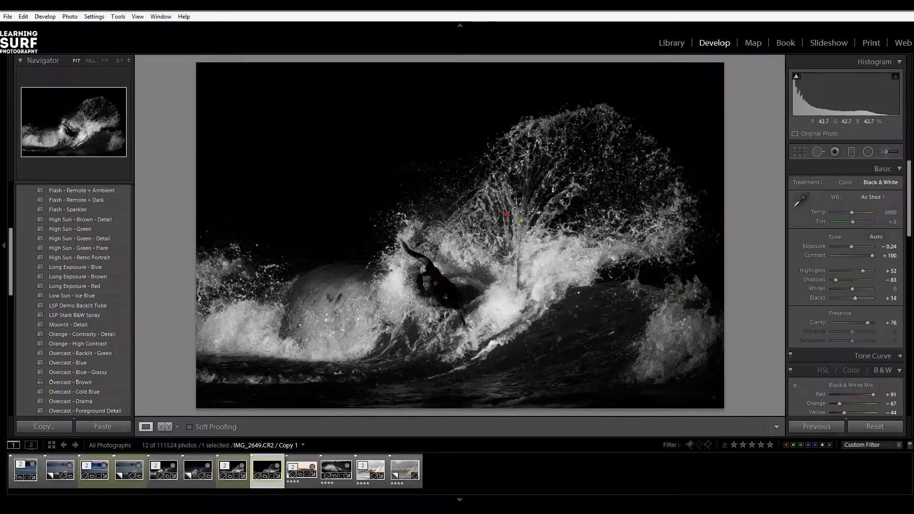
Brush an adjustment mask over the whitewater on both sides of the surfer and lower its exposure to -1.24.
{"action": "left_click", "coordinate": [883, 152]}
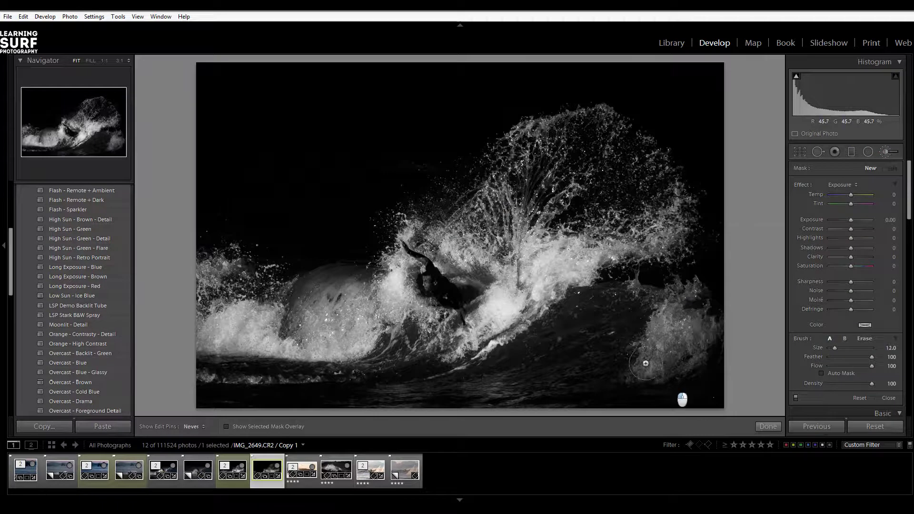
{"action": "key", "text": "h"}
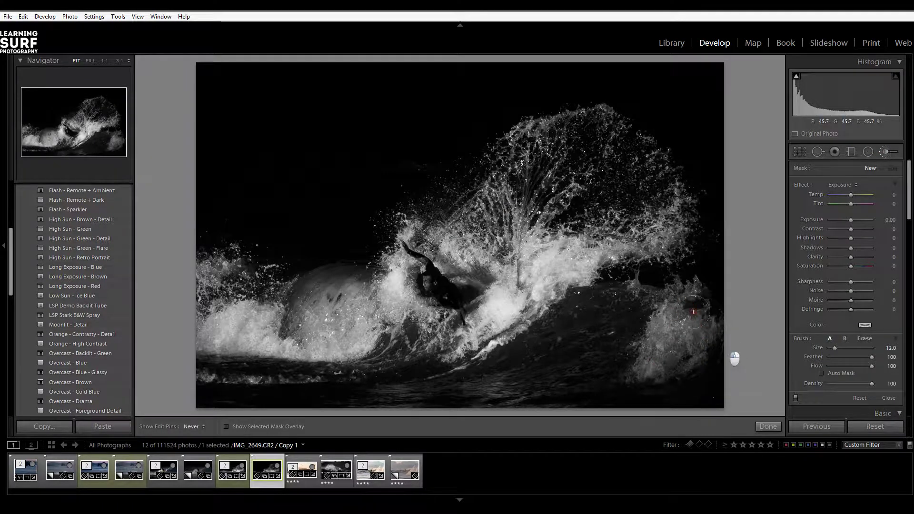
{"action": "left_click", "coordinate": [664, 330]}
{"action": "key", "text": "h"}
{"action": "mouse_move", "coordinate": [200, 255]}
{"action": "left_mouse_down"}
{"action": "mouse_move", "coordinate": [265, 299]}
{"action": "mouse_move", "coordinate": [350, 287]}
{"action": "mouse_move", "coordinate": [333, 318]}
{"action": "left_mouse_up"}
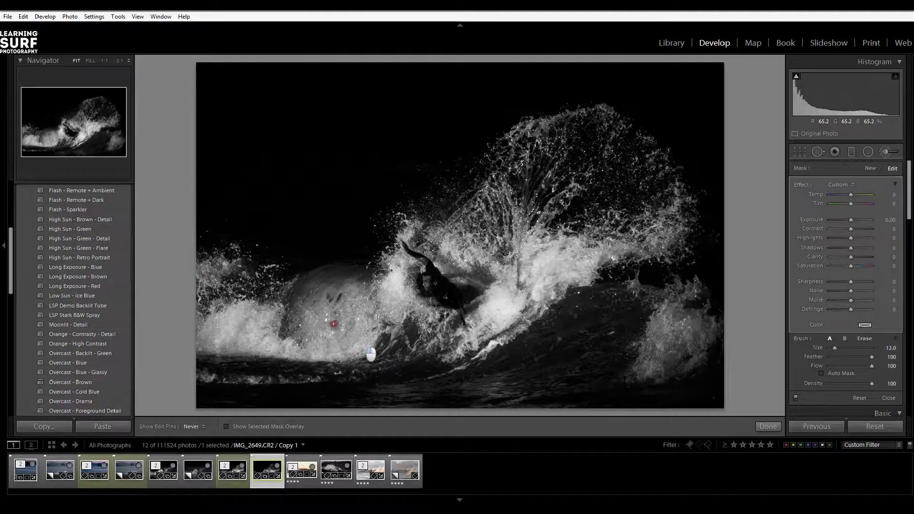
{"action": "key", "text": "h"}
{"action": "left_click_drag", "start_coordinate": [849, 220], "coordinate": [844, 220]}
Extend the brush mask over more of the whitewater on both sides and set its exposure to -1.42.
{"action": "mouse_move", "coordinate": [274, 334]}
{"action": "left_mouse_down"}
{"action": "mouse_move", "coordinate": [218, 303]}
{"action": "mouse_move", "coordinate": [285, 348]}
{"action": "mouse_move", "coordinate": [265, 349]}
{"action": "mouse_move", "coordinate": [343, 351]}
{"action": "mouse_move", "coordinate": [214, 374]}
{"action": "mouse_move", "coordinate": [333, 362]}
{"action": "mouse_move", "coordinate": [362, 347]}
{"action": "mouse_move", "coordinate": [217, 280]}
{"action": "mouse_move", "coordinate": [275, 281]}
{"action": "left_mouse_up"}
{"action": "key", "text": "h"}
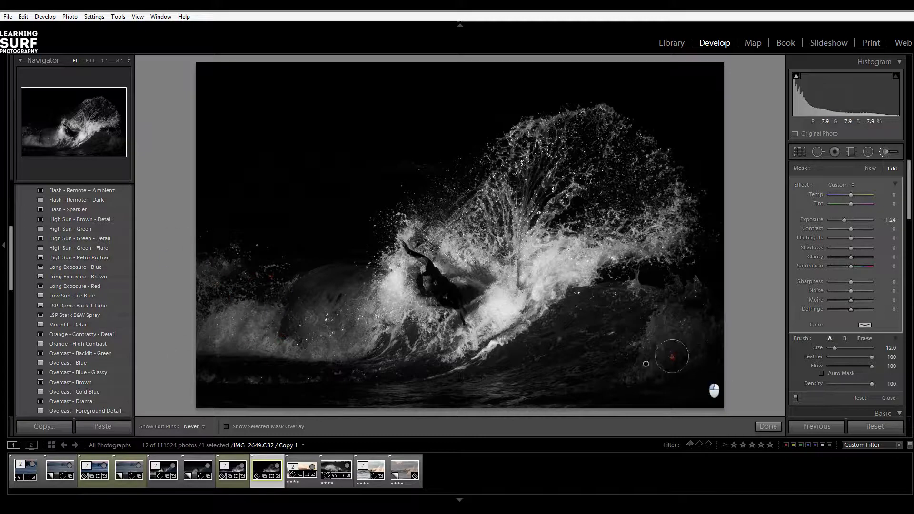
{"action": "mouse_move", "coordinate": [654, 317]}
{"action": "left_mouse_down"}
{"action": "mouse_move", "coordinate": [681, 301]}
{"action": "mouse_move", "coordinate": [685, 329]}
{"action": "mouse_move", "coordinate": [648, 357]}
{"action": "mouse_move", "coordinate": [675, 359]}
{"action": "left_mouse_up"}
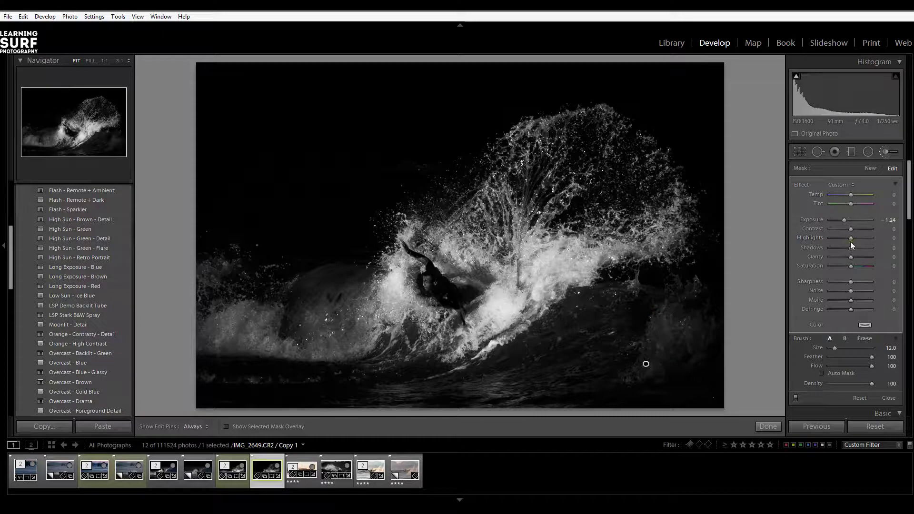
{"action": "left_click", "coordinate": [844, 220]}
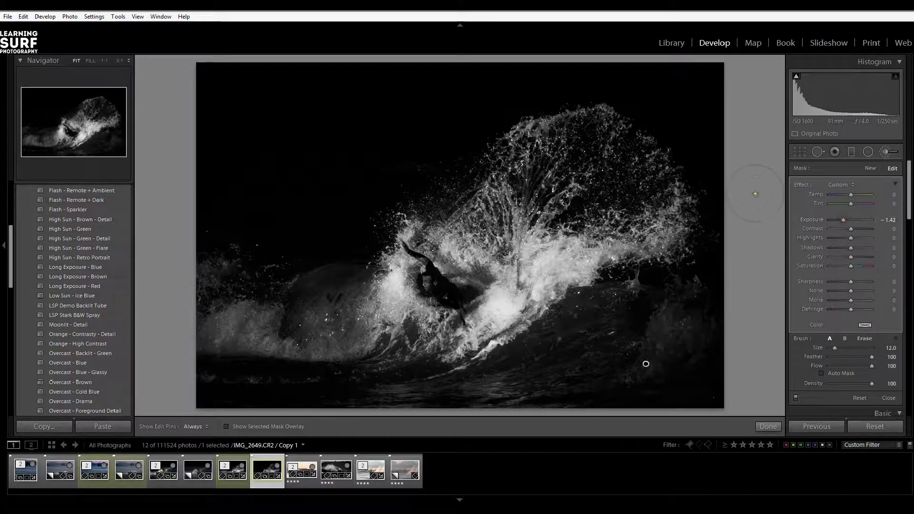
Finish the brush adjustment and compare the darkened copy with its colour original and the black-and-white copy of IMG_8292.CR2.
{"action": "key", "text": "Left"}
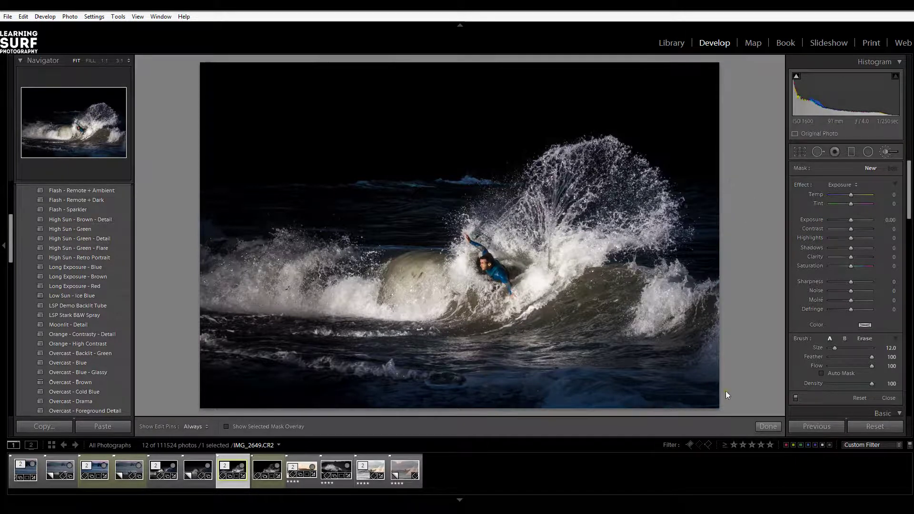
{"action": "left_click", "coordinate": [764, 426]}
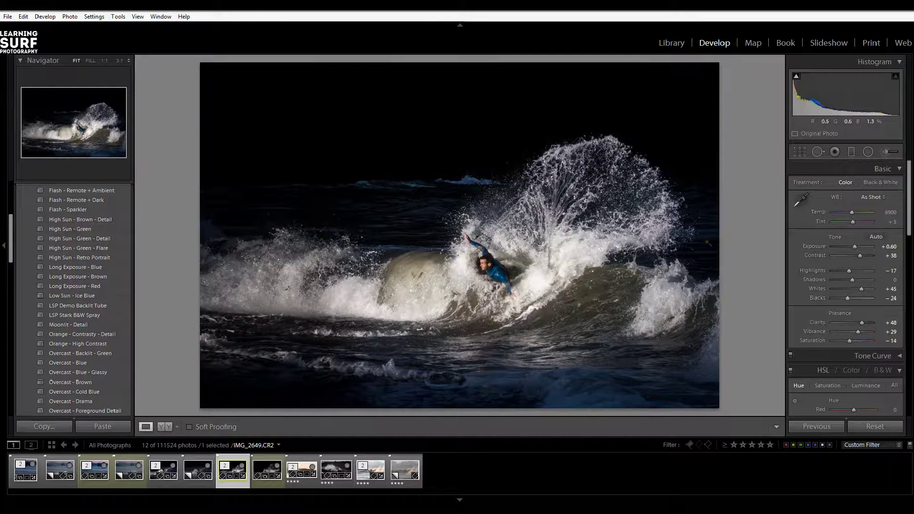
{"action": "key", "text": "Right"}
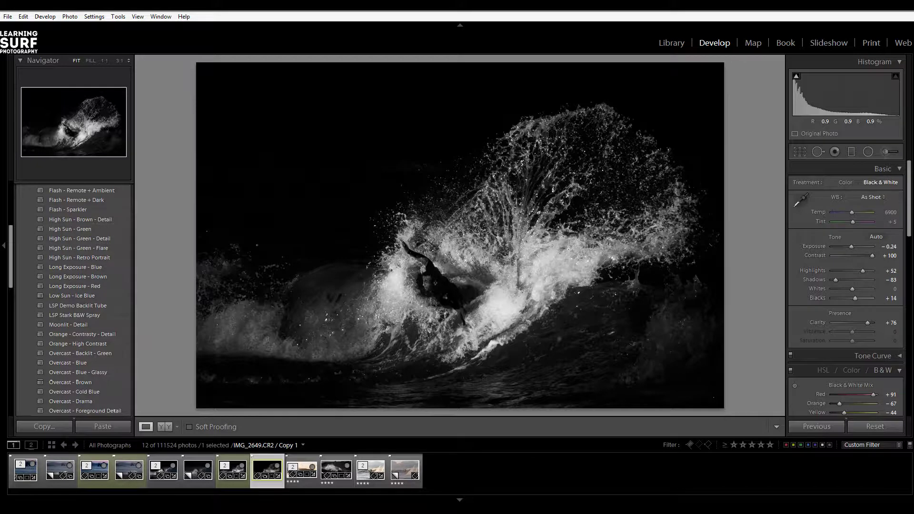
{"action": "key", "text": "Right"}
{"action": "key", "text": "Right"}
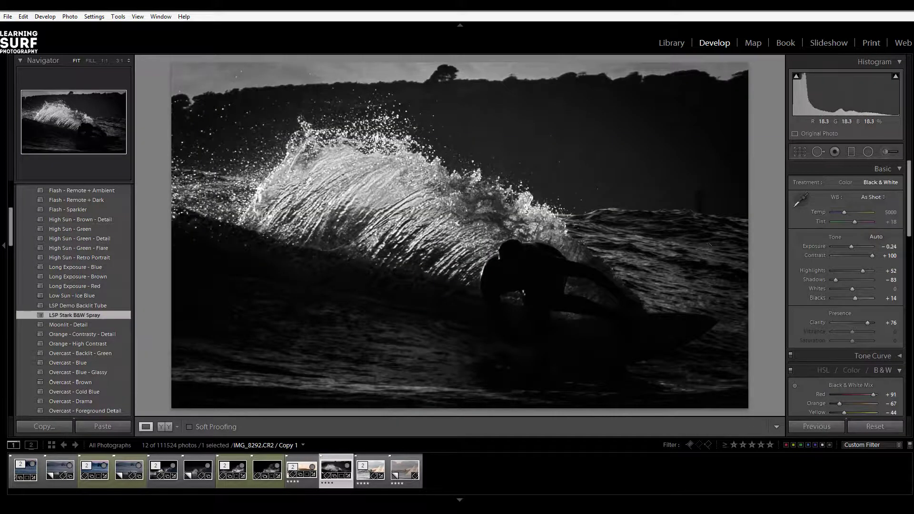
{"action": "key", "text": "Left"}
{"action": "key", "text": "Left"}
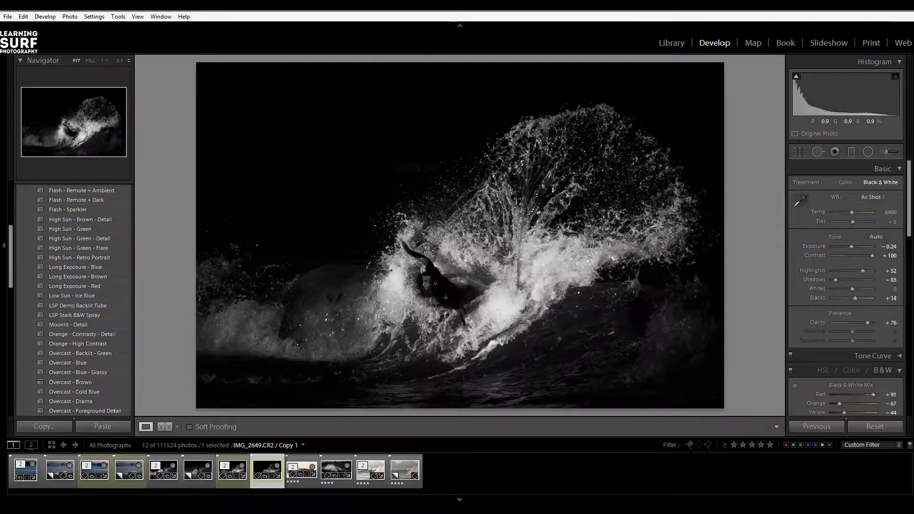
Compare the colour and black-and-white versions of IMG_2649.CR2 at full size in the Library.
{"action": "left_click", "coordinate": [672, 42]}
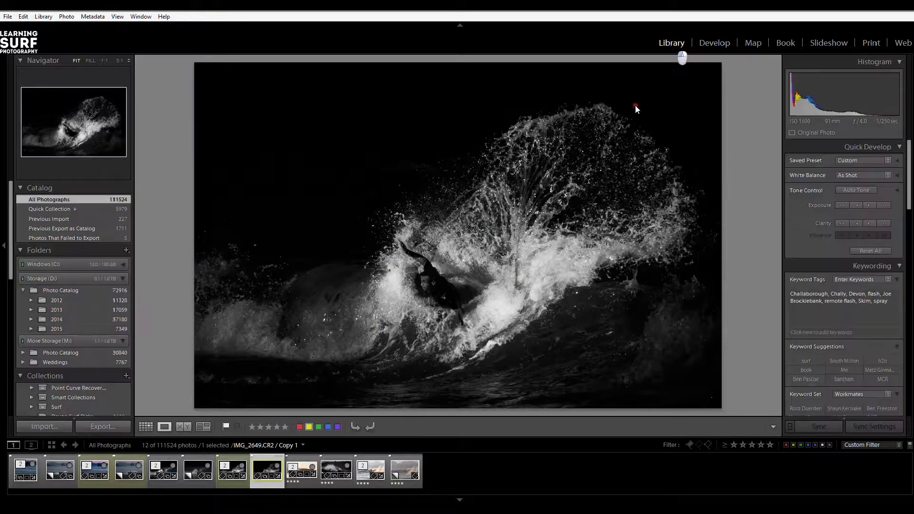
{"action": "left_click", "coordinate": [150, 428]}
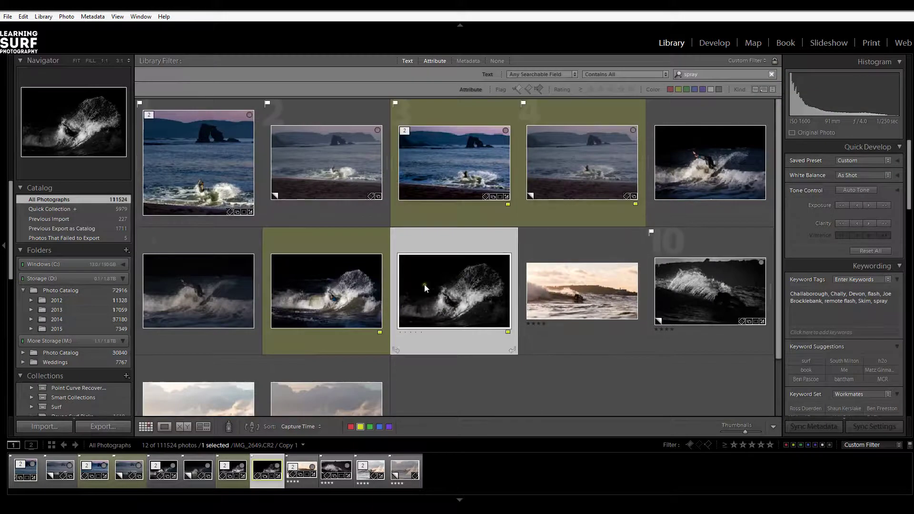
{"action": "key", "text": "Left"}
{"action": "key", "text": "e"}
{"action": "key", "text": "Right"}
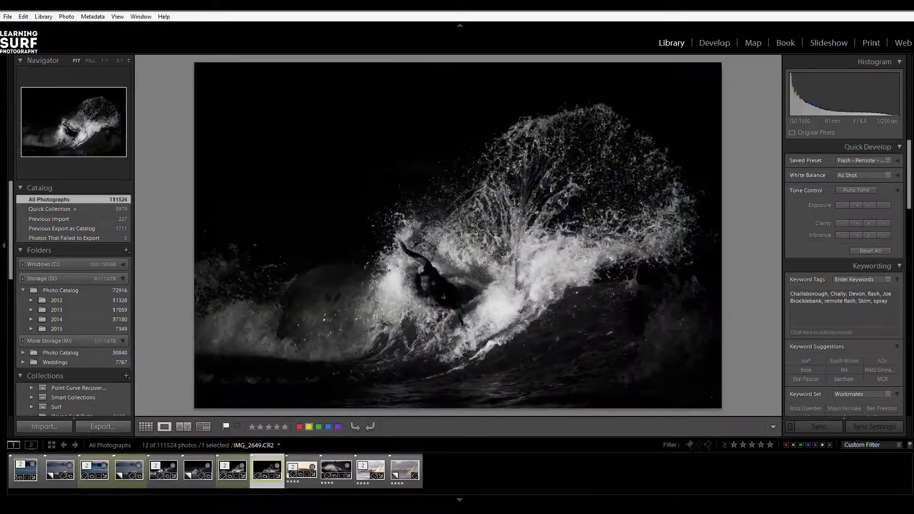
{"action": "key", "text": "Left"}
{"action": "key", "text": "Right"}
{"action": "key", "text": "Left"}
{"action": "key", "text": "Right"}
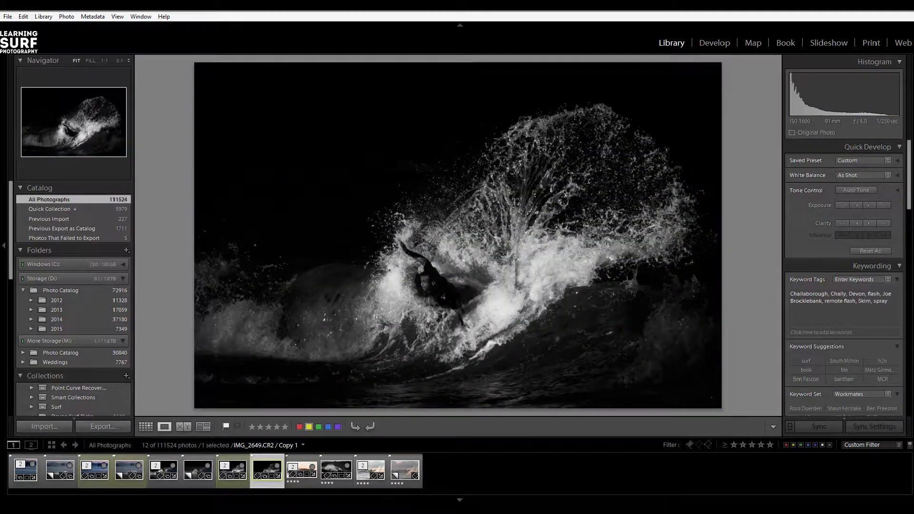
Go back through the photos to the unedited virtual copy of IMG_9309.CR2, the beach shot with the rock arch.
{"action": "key", "text": "Left"}
{"action": "key", "text": "Left"}
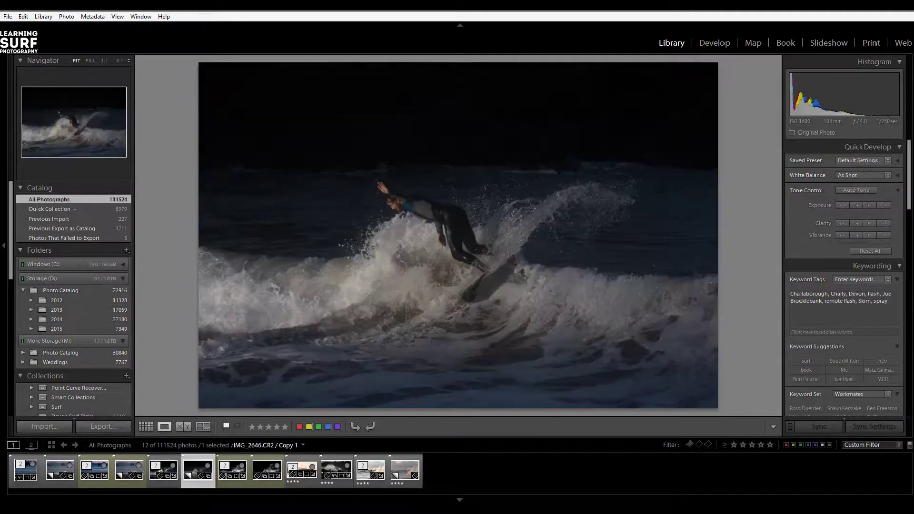
{"action": "key", "text": "Left"}
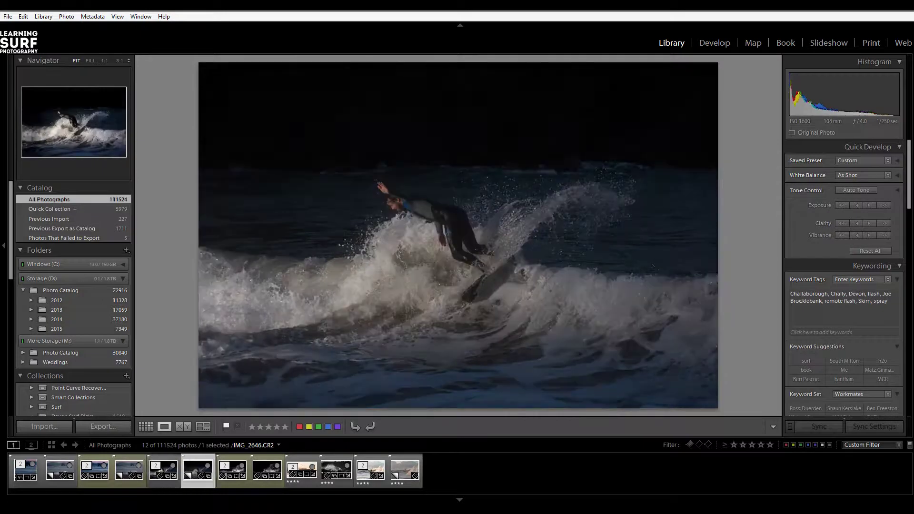
{"action": "key", "text": "Left"}
{"action": "key", "text": "Left"}
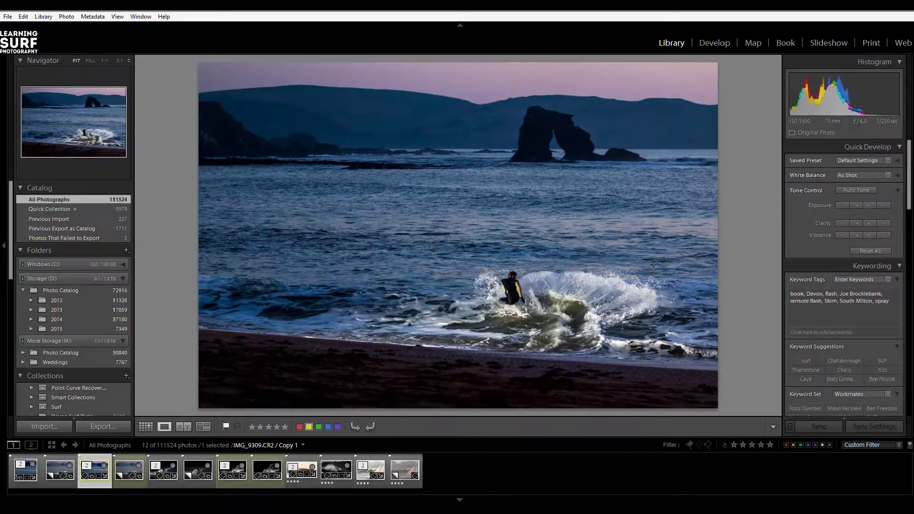
{"action": "key", "text": "Left"}
{"action": "key", "text": "Left"}
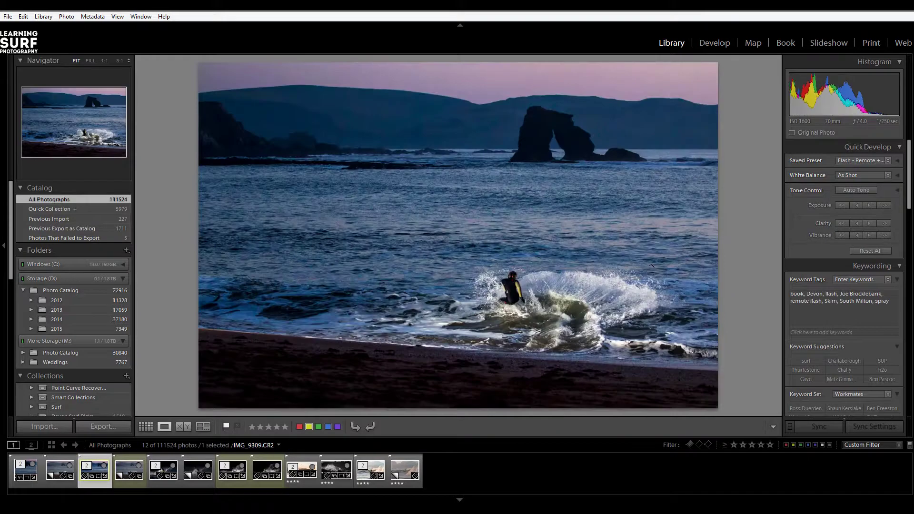
{"action": "key", "text": "Right"}
{"action": "key", "text": "Right"}
{"action": "key", "text": "Right"}
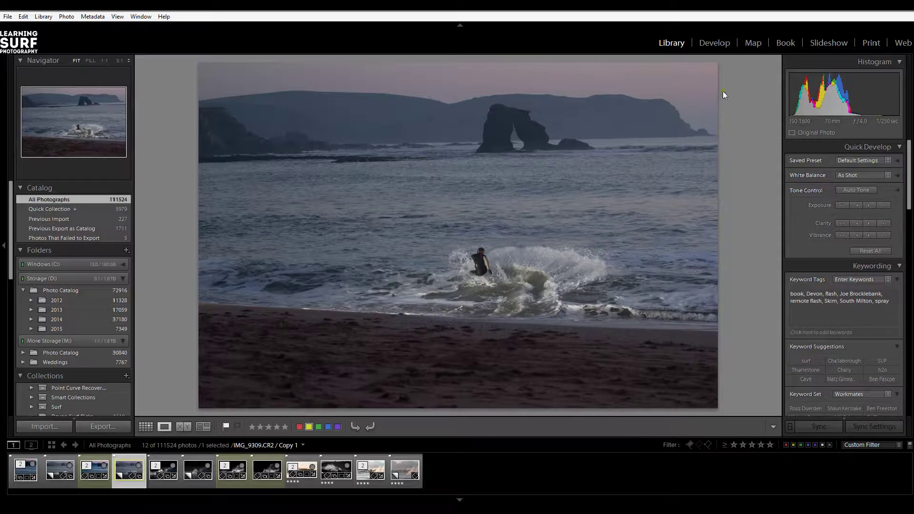
Straighten the virtual copy's horizon by 1.61 degrees in Develop and apply the "LSP Stark B&W Spray" preset.
{"action": "left_click", "coordinate": [714, 42]}
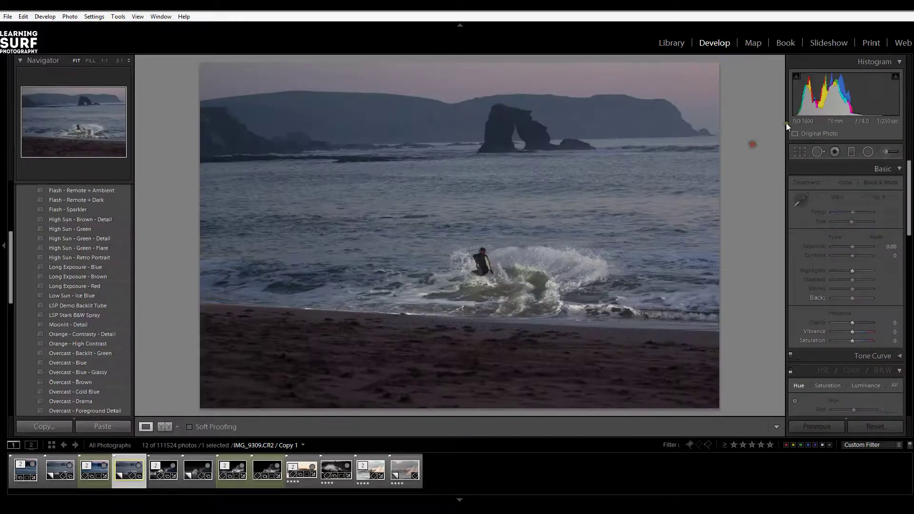
{"action": "key", "text": "r"}
{"action": "left_click_drag", "start_coordinate": [762, 164], "coordinate": [761, 174]}
{"action": "double_click", "coordinate": [563, 206]}
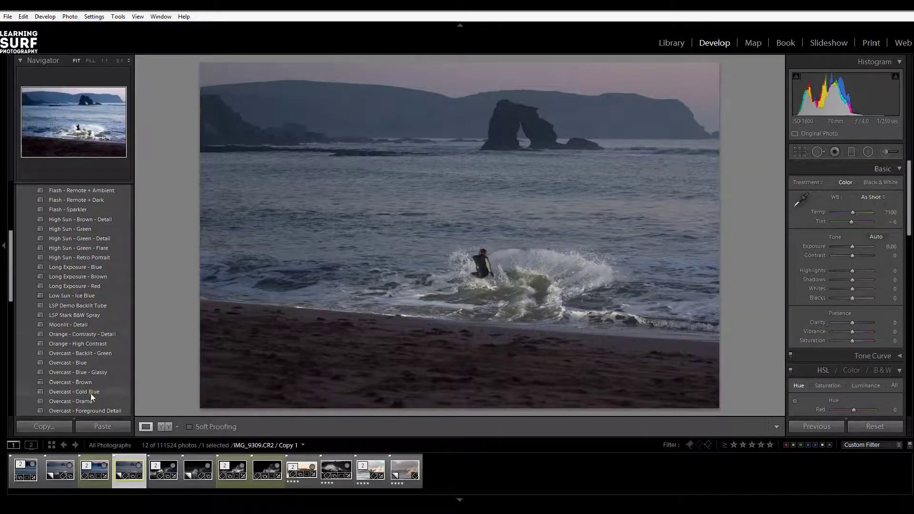
{"action": "left_click", "coordinate": [79, 315]}
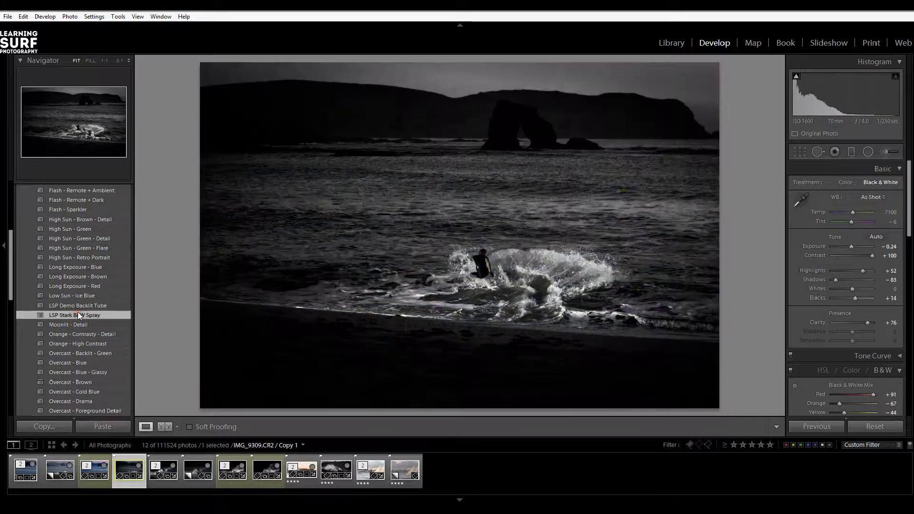
Crop the beach photo tightly around the surfer and spray, excluding the rock arch and sky, and apply the crop.
{"action": "left_click", "coordinate": [799, 152]}
{"action": "left_click_drag", "start_coordinate": [477, 72], "coordinate": [464, 116]}
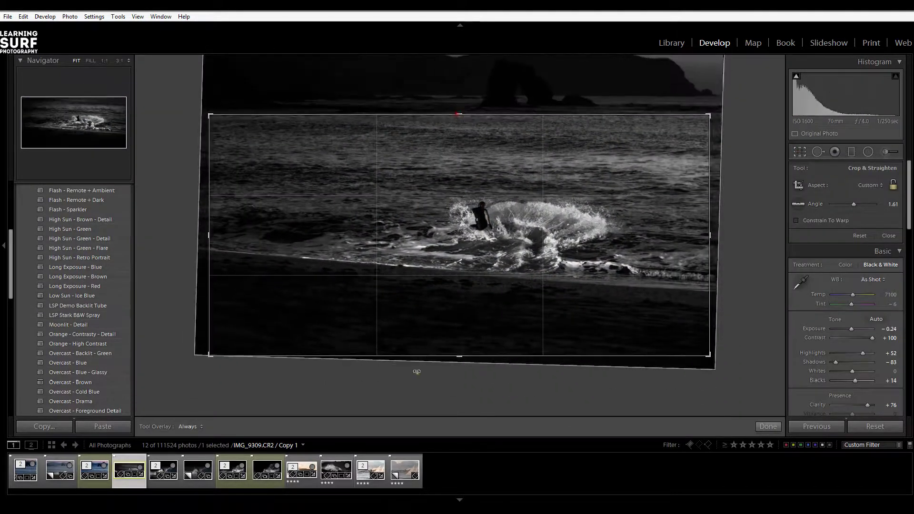
{"action": "left_click_drag", "start_coordinate": [459, 356], "coordinate": [464, 345]}
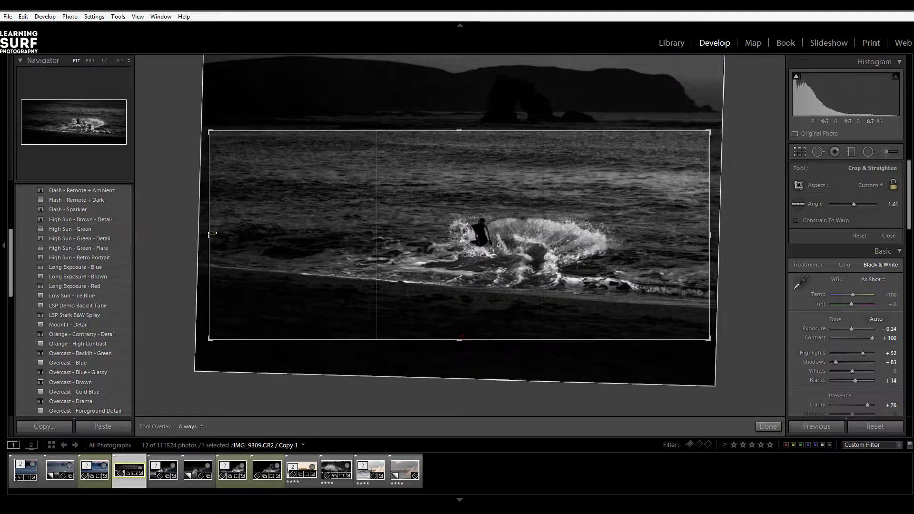
{"action": "left_click_drag", "start_coordinate": [213, 233], "coordinate": [263, 240]}
{"action": "left_click_drag", "start_coordinate": [638, 240], "coordinate": [622, 241]}
{"action": "left_click_drag", "start_coordinate": [295, 132], "coordinate": [327, 157]}
{"action": "left_click_drag", "start_coordinate": [459, 285], "coordinate": [476, 248]}
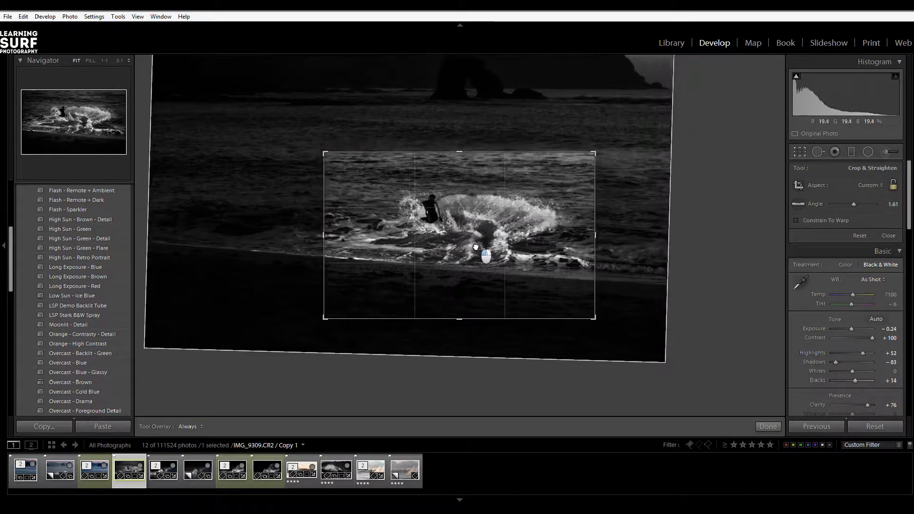
{"action": "key", "text": "Return"}
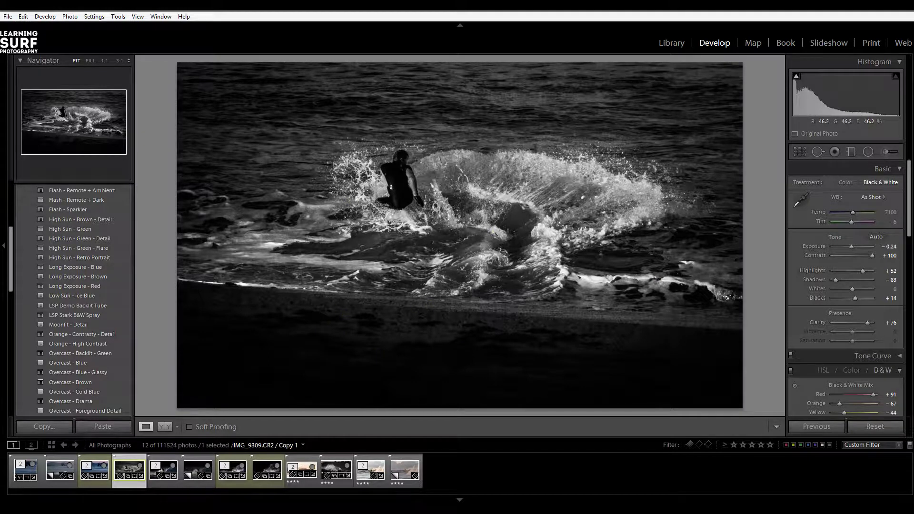
Check the crop against the colour version, then extend it to a near-square frame that includes the rock arch and sky.
{"action": "key", "text": "Left"}
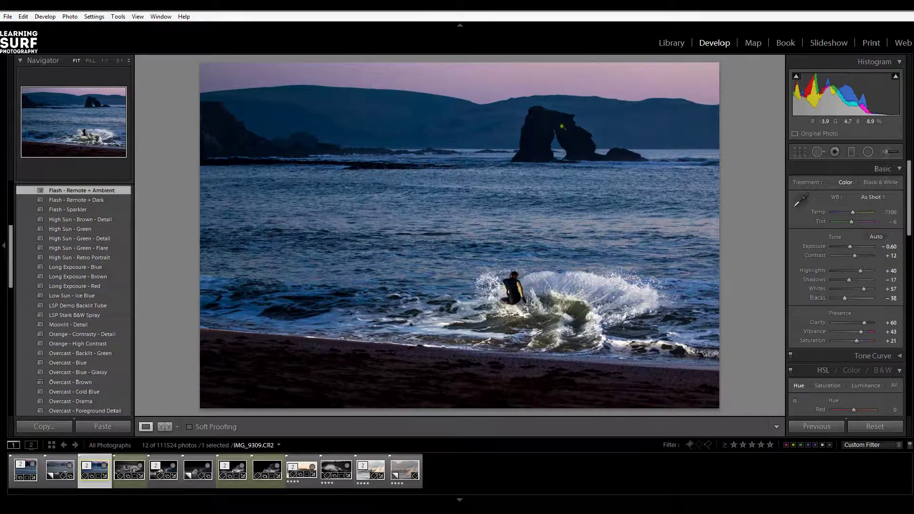
{"action": "key", "text": "Right"}
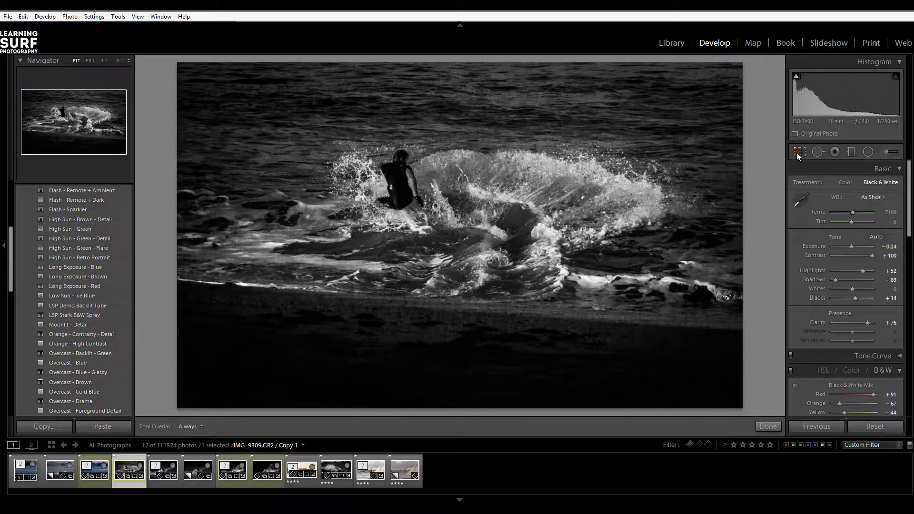
{"action": "left_click", "coordinate": [800, 151]}
{"action": "left_click_drag", "start_coordinate": [464, 144], "coordinate": [457, 73]}
{"action": "left_click_drag", "start_coordinate": [324, 234], "coordinate": [290, 232]}
{"action": "double_click", "coordinate": [369, 233]}
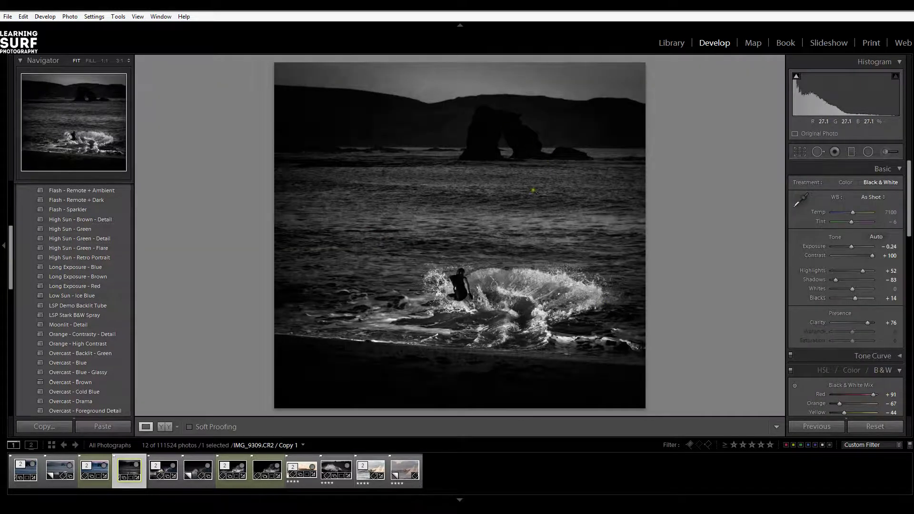
Compare the black-and-white crop of IMG_9309.CR2 with its colour version.
{"action": "key", "text": "Left"}
{"action": "key", "text": "Right"}
{"action": "key", "text": "Left"}
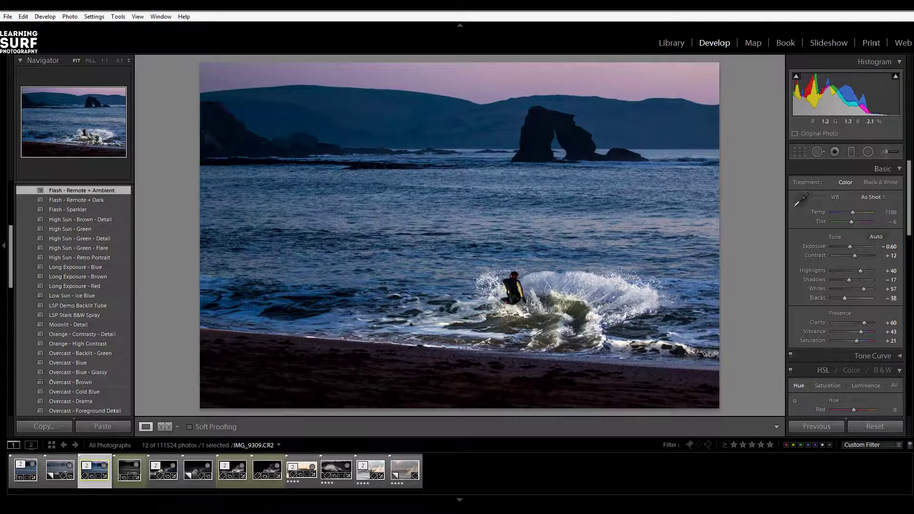
{"action": "key", "text": "Right"}
{"action": "key", "text": "Left"}
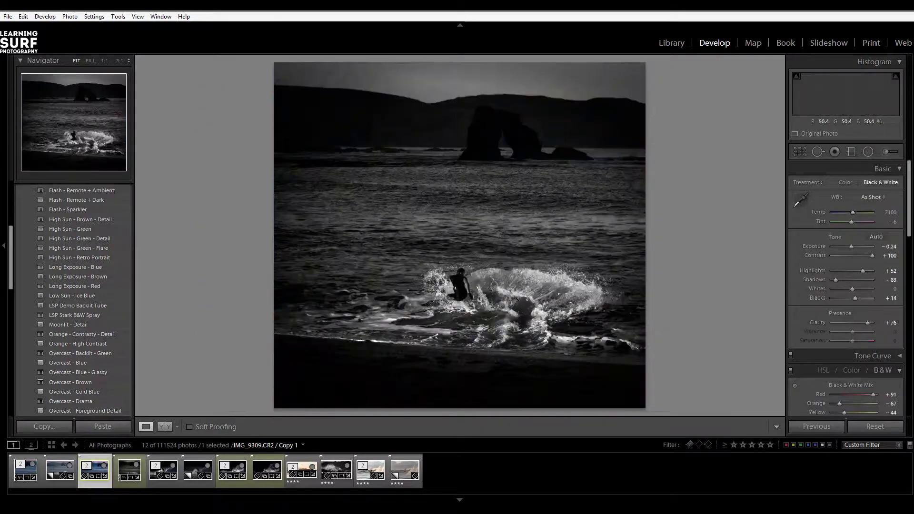
Review all the spray photos in the Library grid and select the black-and-white copy of IMG_8292.CR2.
{"action": "left_click", "coordinate": [672, 45]}
{"action": "left_click", "coordinate": [145, 427]}
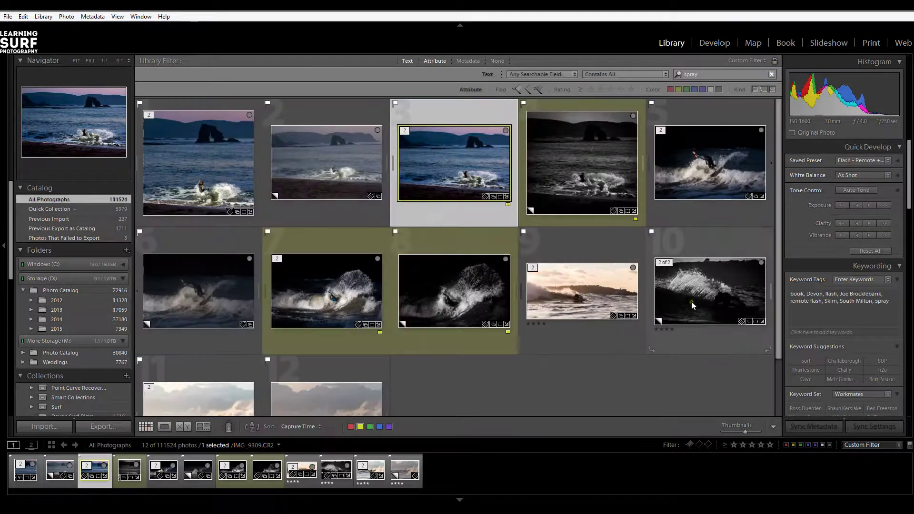
{"action": "scroll", "coordinate": [667, 290], "scroll_direction": "down", "scroll_amount": 1}
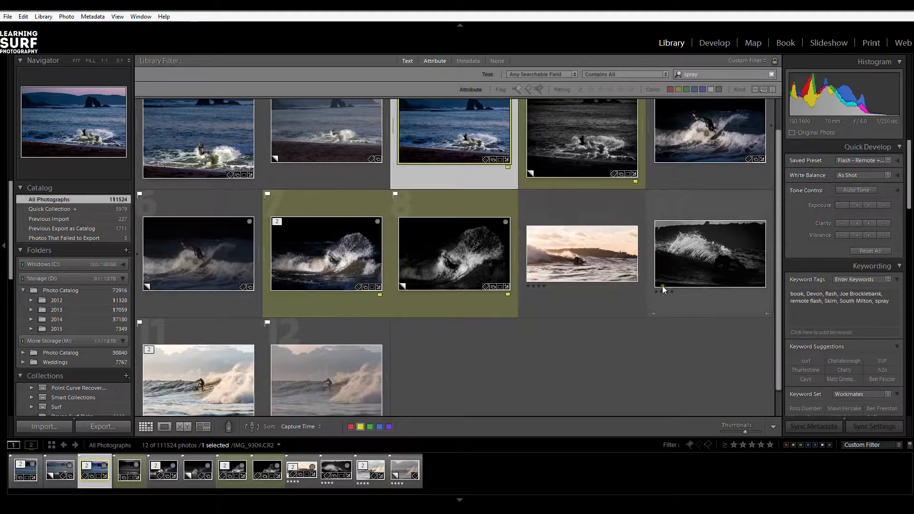
{"action": "left_click", "coordinate": [711, 260]}
{"action": "scroll", "coordinate": [519, 214], "scroll_direction": "up", "scroll_amount": 1}
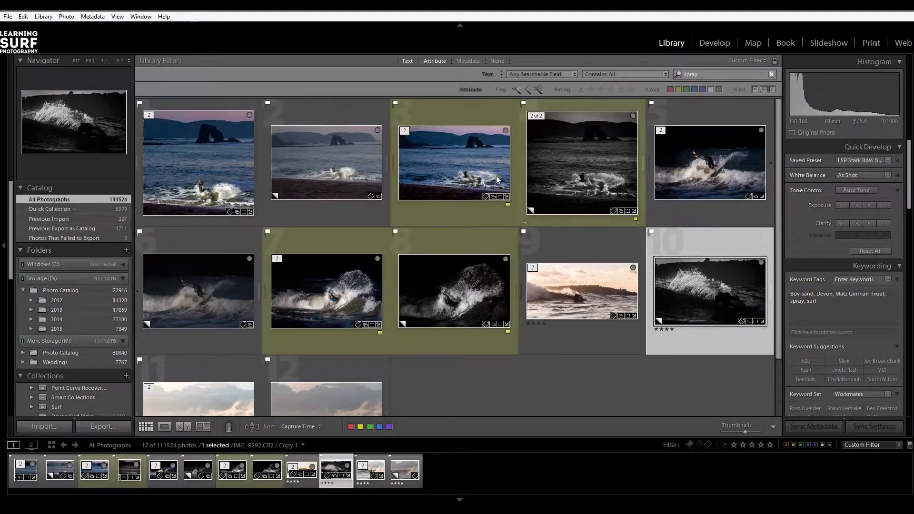
Open the unedited virtual copy of IMG_1593.CR2 in Develop and apply the LSP Stark B&W Spray preset.
{"action": "scroll", "coordinate": [578, 181], "scroll_direction": "down", "scroll_amount": 2}
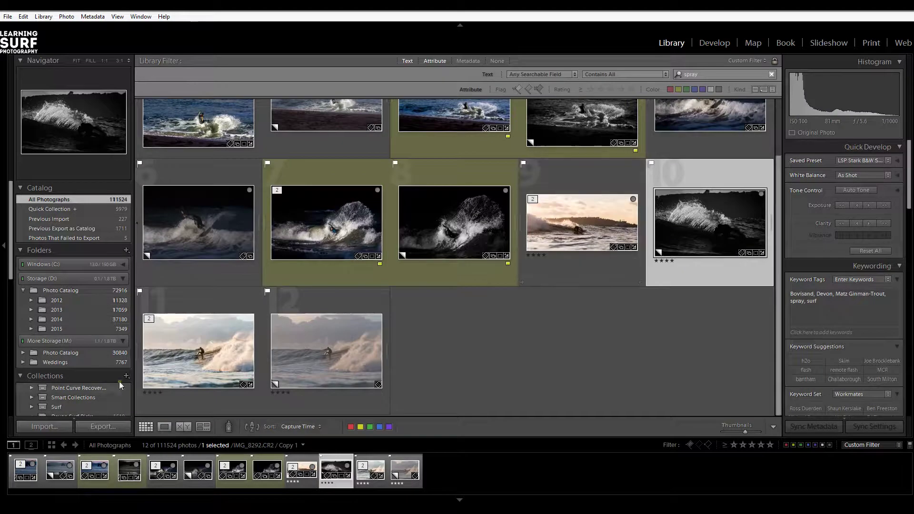
{"action": "double_click", "coordinate": [228, 351]}
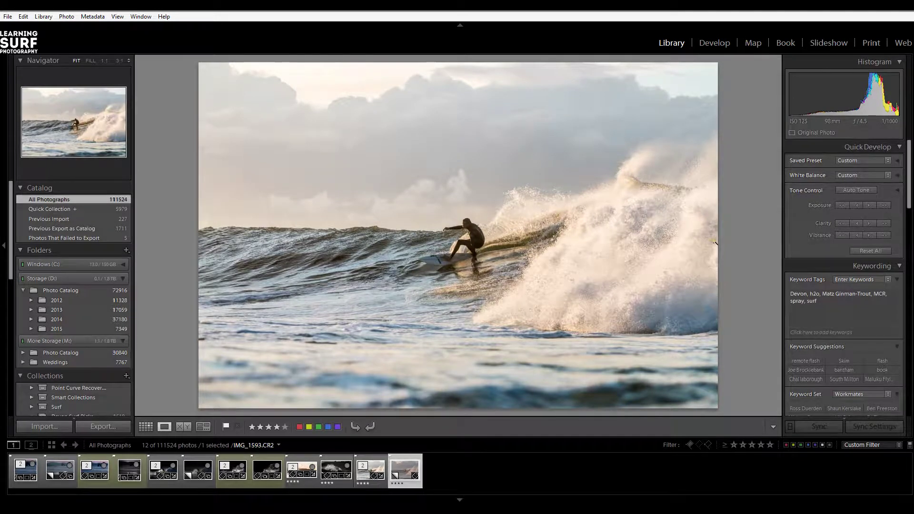
{"action": "key", "text": "Right"}
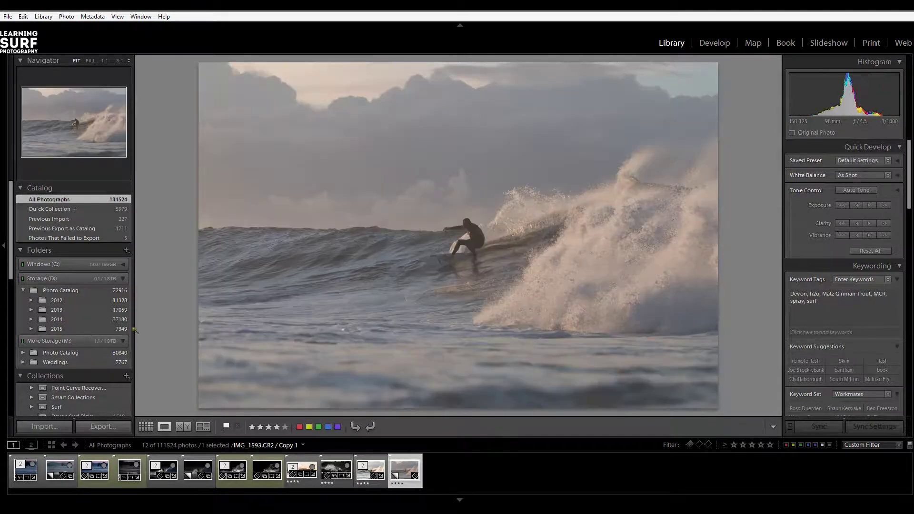
{"action": "left_click", "coordinate": [725, 38]}
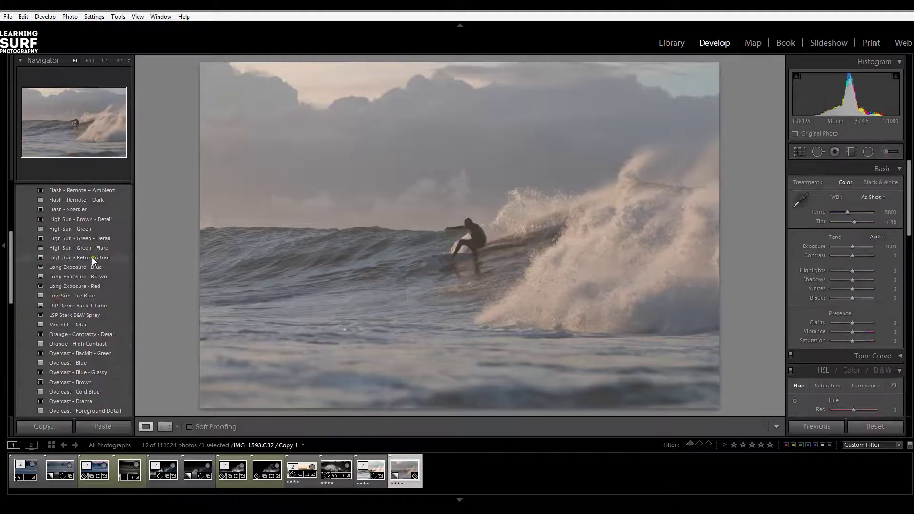
{"action": "left_click", "coordinate": [87, 313]}
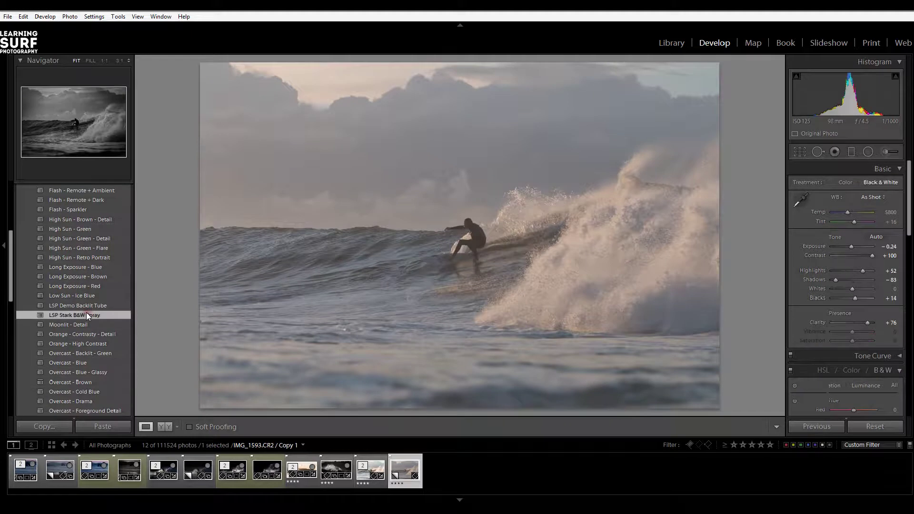
Straighten the photo to an angle of -1.99 and crop it tighter around the surfer and spray, keeping the original aspect ratio.
{"action": "left_click", "coordinate": [799, 154]}
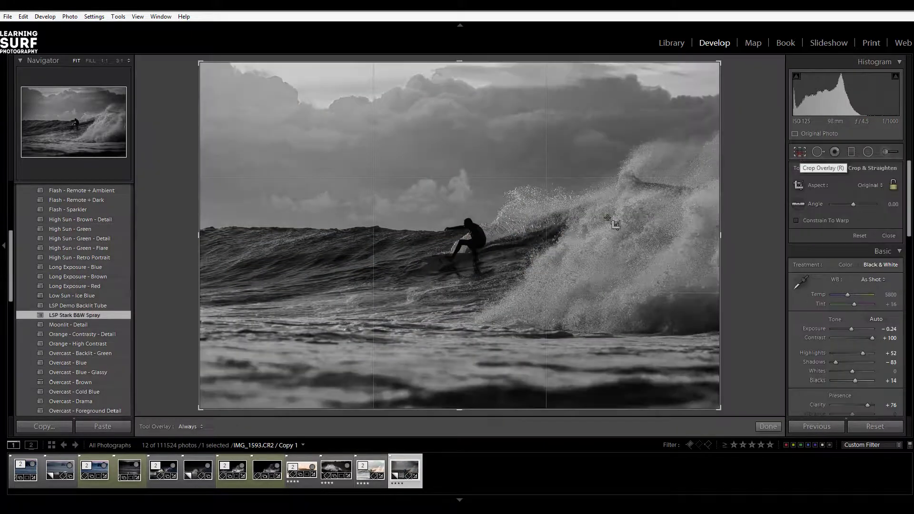
{"action": "left_click_drag", "start_coordinate": [744, 243], "coordinate": [755, 234]}
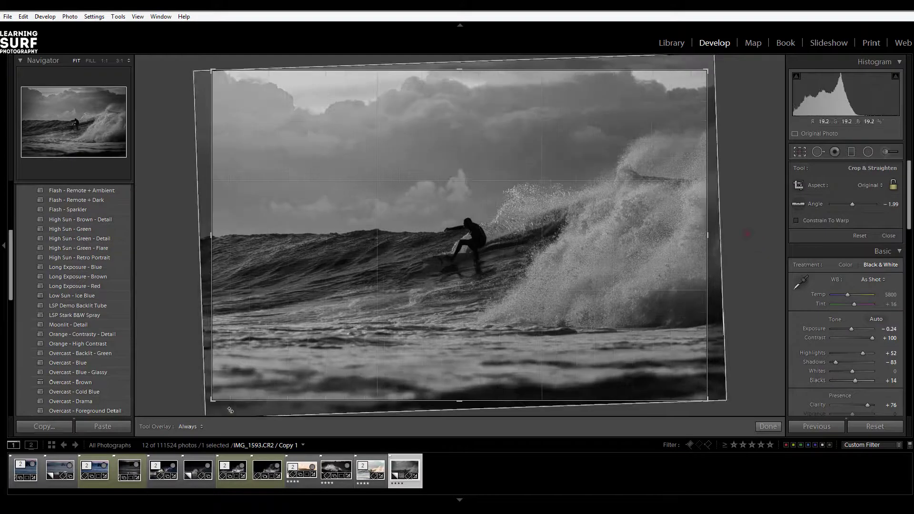
{"action": "left_click_drag", "start_coordinate": [208, 403], "coordinate": [236, 393]}
{"action": "left_click_drag", "start_coordinate": [257, 389], "coordinate": [258, 390]}
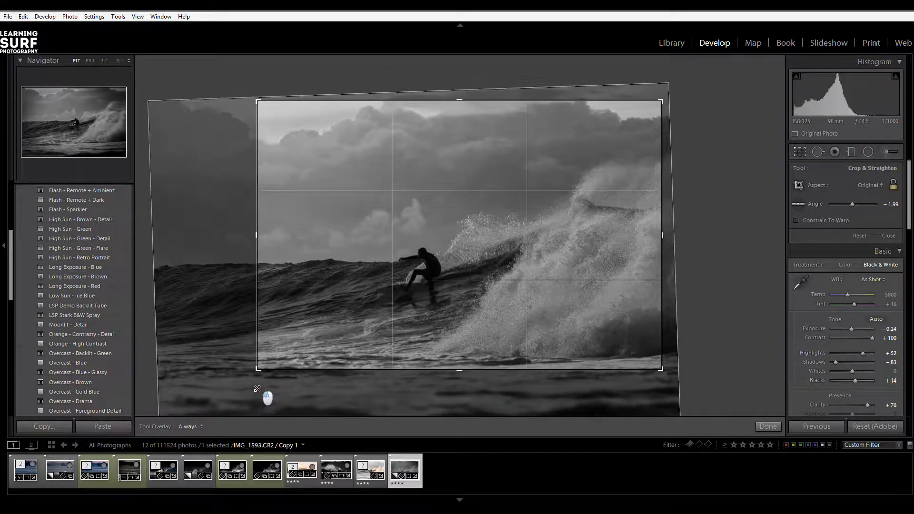
{"action": "left_click_drag", "start_coordinate": [554, 306], "coordinate": [536, 308]}
{"action": "key", "text": "Return"}
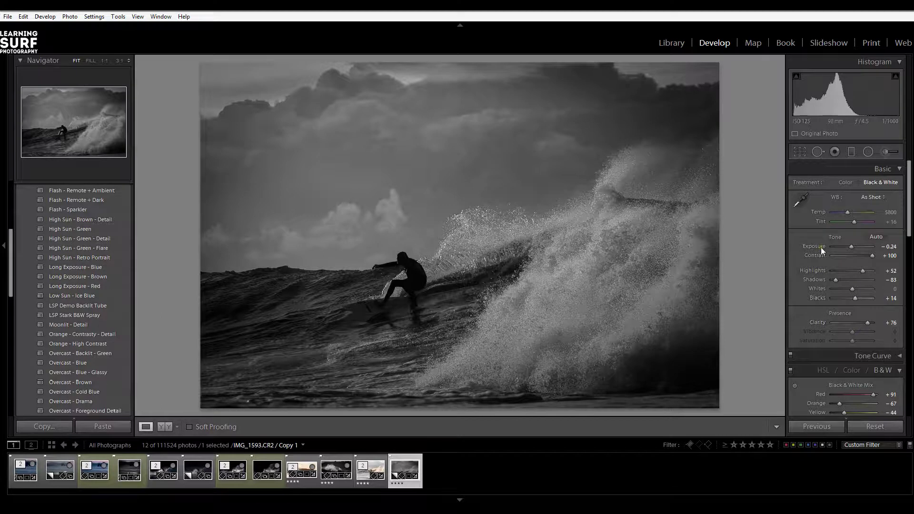
Set Whites to +64 and Blacks to -31, and inspect the surfer's silhouette up close.
{"action": "mouse_move", "coordinate": [855, 298]}
{"action": "left_mouse_down"}
{"action": "mouse_move", "coordinate": [840, 299]}
{"action": "mouse_move", "coordinate": [864, 289]}
{"action": "left_mouse_up"}
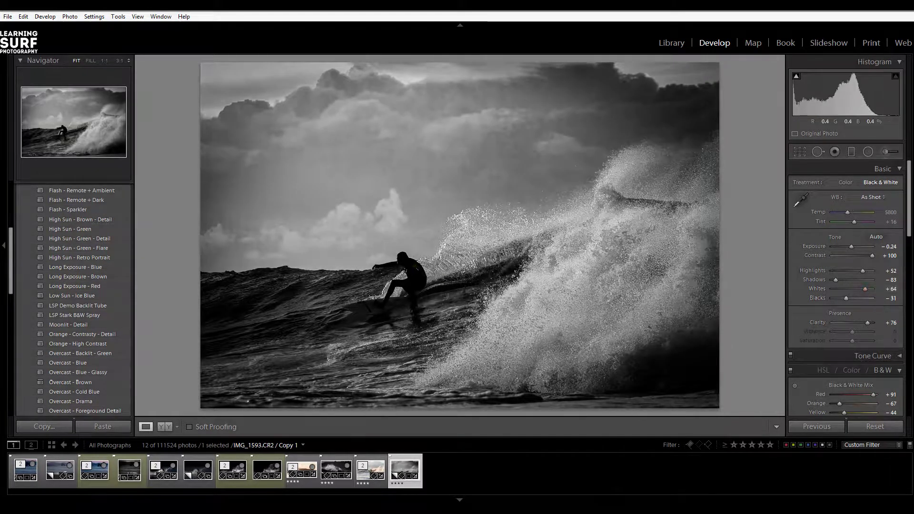
{"action": "left_click", "coordinate": [419, 267]}
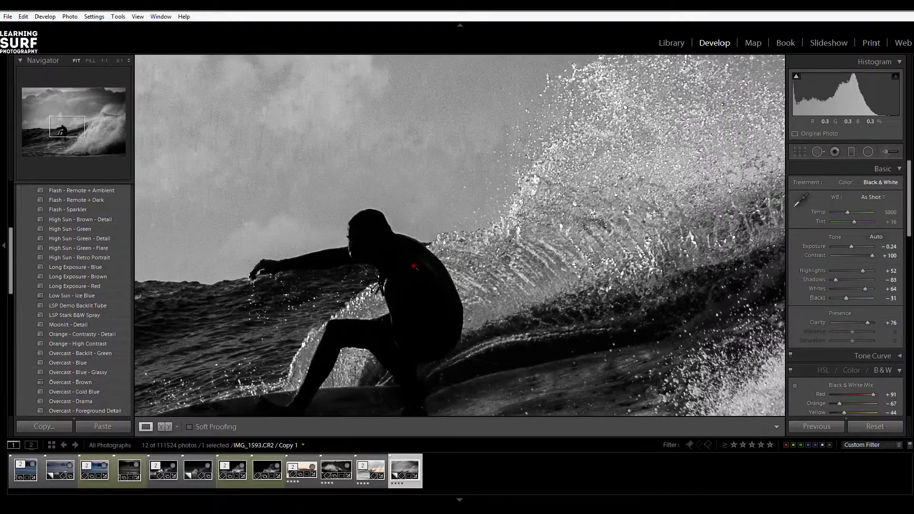
{"action": "left_click", "coordinate": [420, 270]}
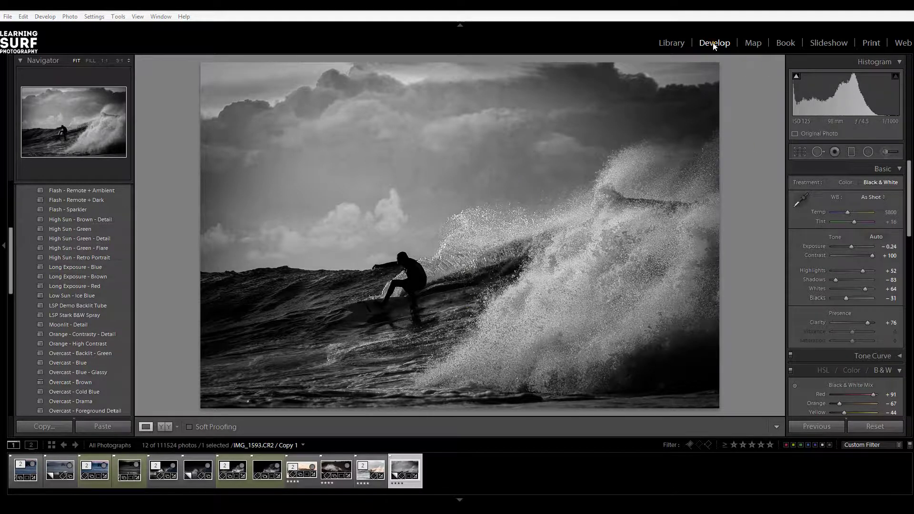
Compare the black-and-white copy of IMG_1593.CR2 with its colour version in Develop.
{"action": "key", "text": "Left"}
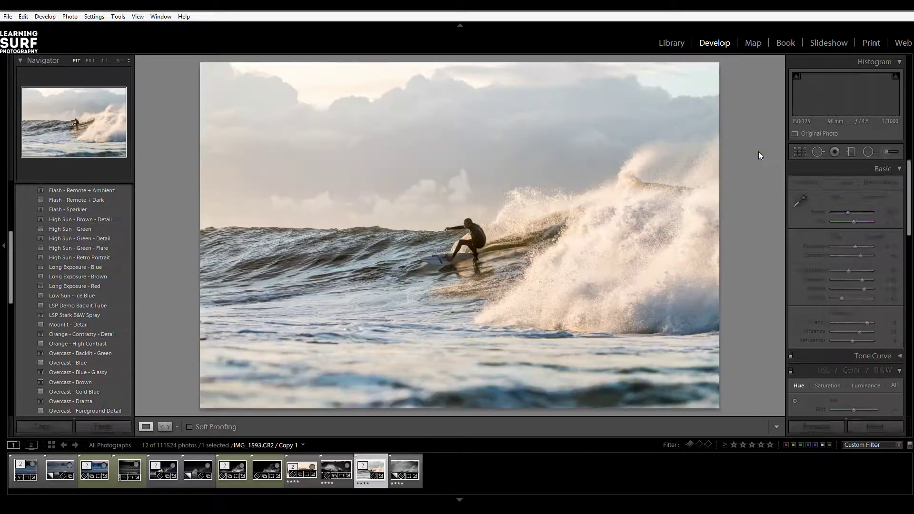
{"action": "key", "text": "Right"}
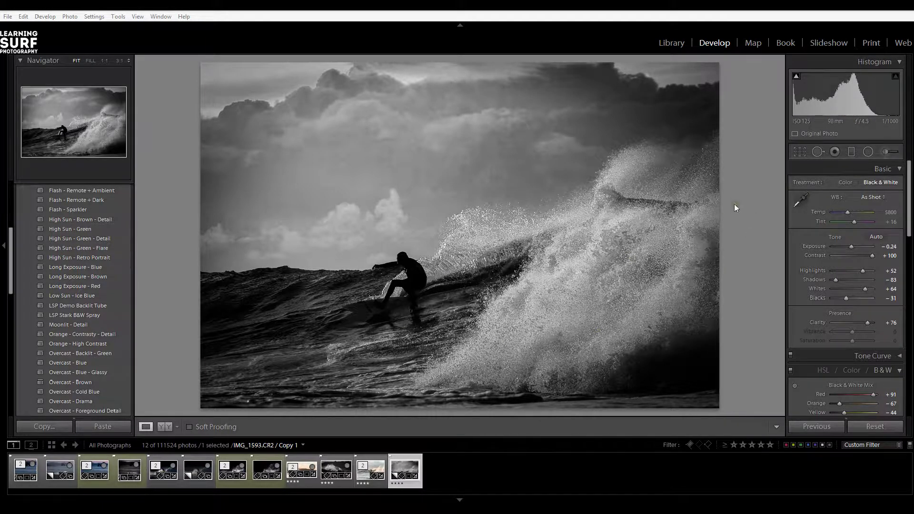
{"action": "key", "text": "Left"}
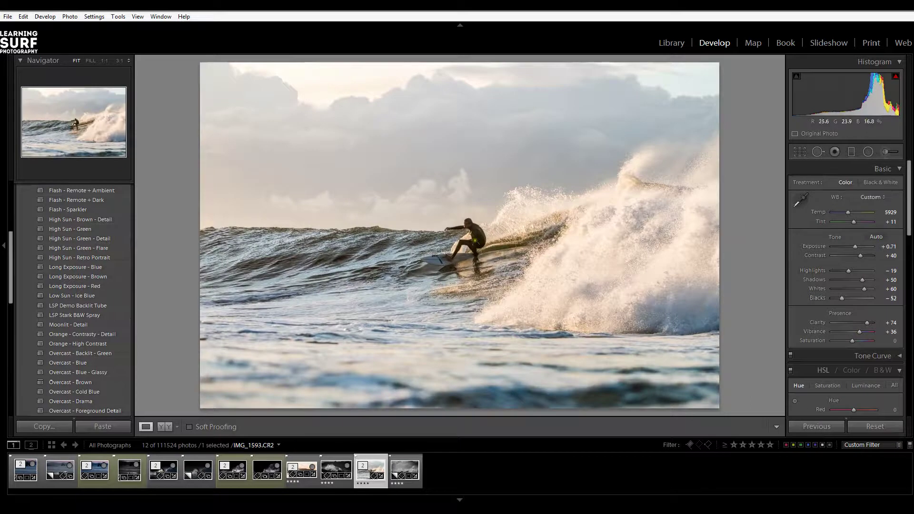
{"action": "key", "text": "Right"}
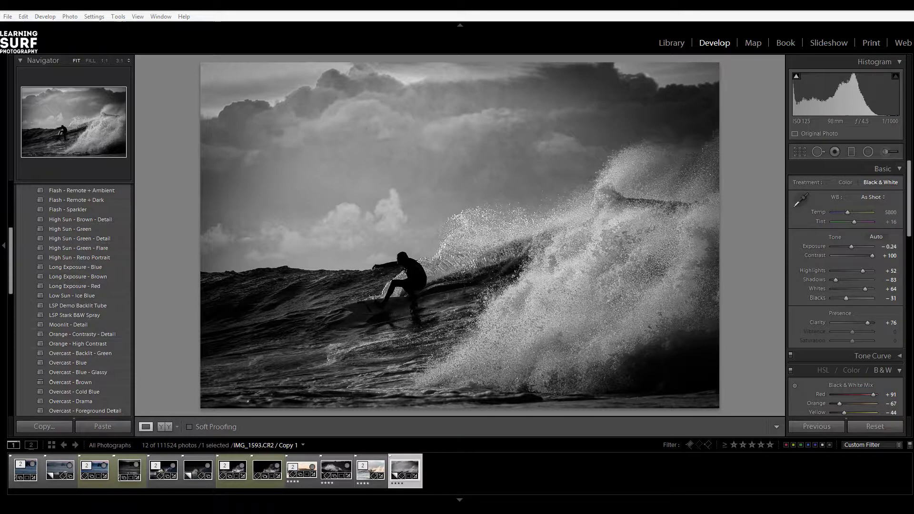
Switch to the browser and examine the Kelly Slater Show photo on Flickr, including its camera details and infrared tags.
{"action": "key", "text": "alt+Tab"}
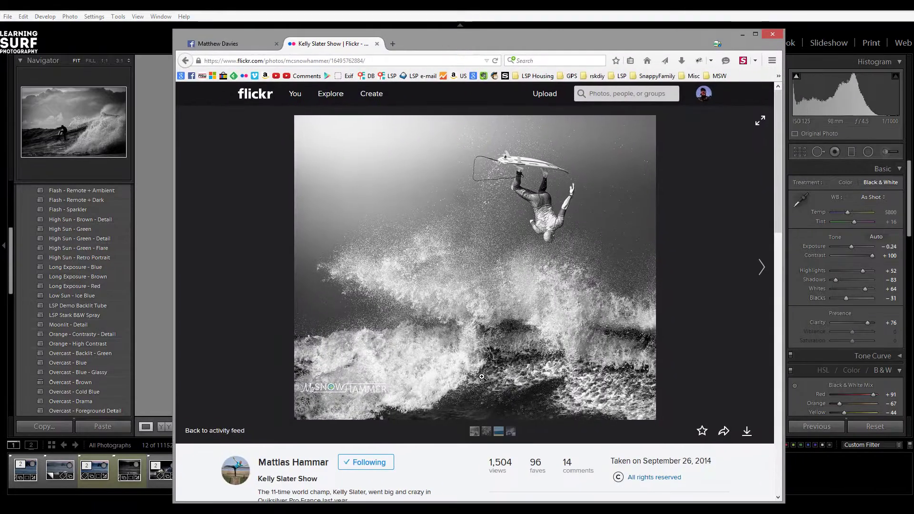
{"action": "scroll", "coordinate": [616, 351], "scroll_direction": "down", "scroll_amount": 10}
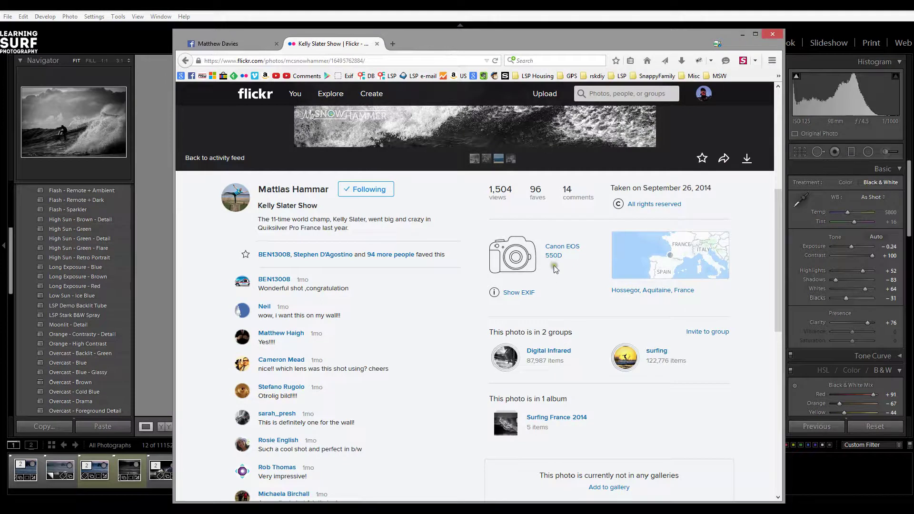
{"action": "scroll", "coordinate": [593, 348], "scroll_direction": "down", "scroll_amount": 3}
{"action": "scroll", "coordinate": [592, 348], "scroll_direction": "down", "scroll_amount": 10}
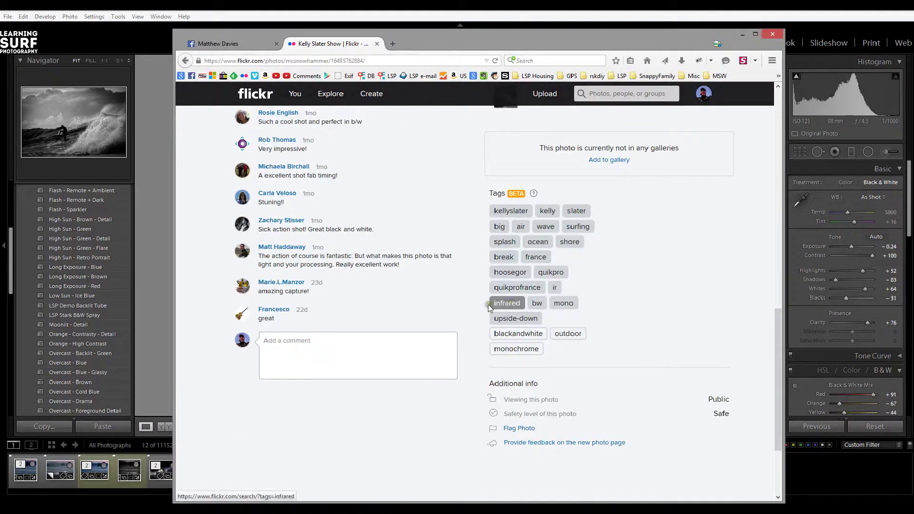
{"action": "scroll", "coordinate": [485, 338], "scroll_direction": "up", "scroll_amount": 12}
{"action": "scroll", "coordinate": [486, 338], "scroll_direction": "up", "scroll_amount": 3}
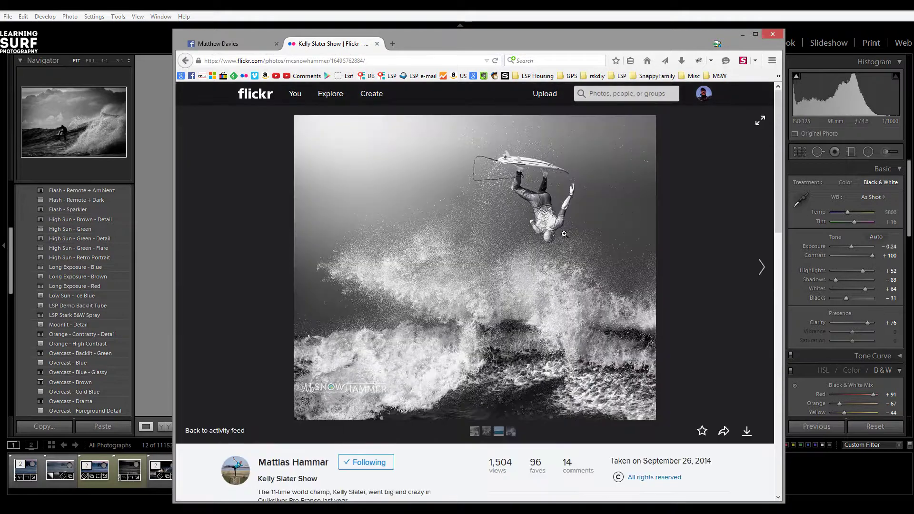
Browse the photographer's Flickr photostream to the black-and-white aerial surf shot, reposition the browser window, and return to Lightroom.
{"action": "left_click", "coordinate": [761, 267]}
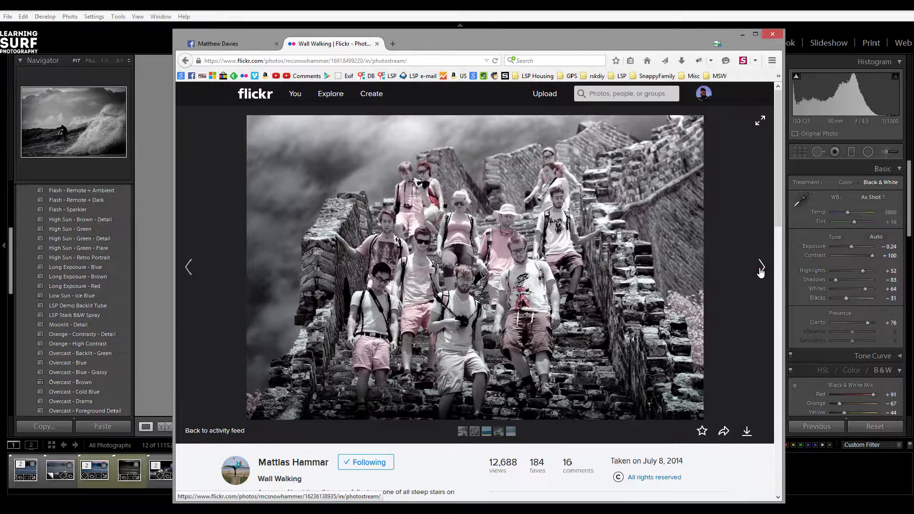
{"action": "left_click", "coordinate": [761, 268]}
{"action": "left_click", "coordinate": [761, 269]}
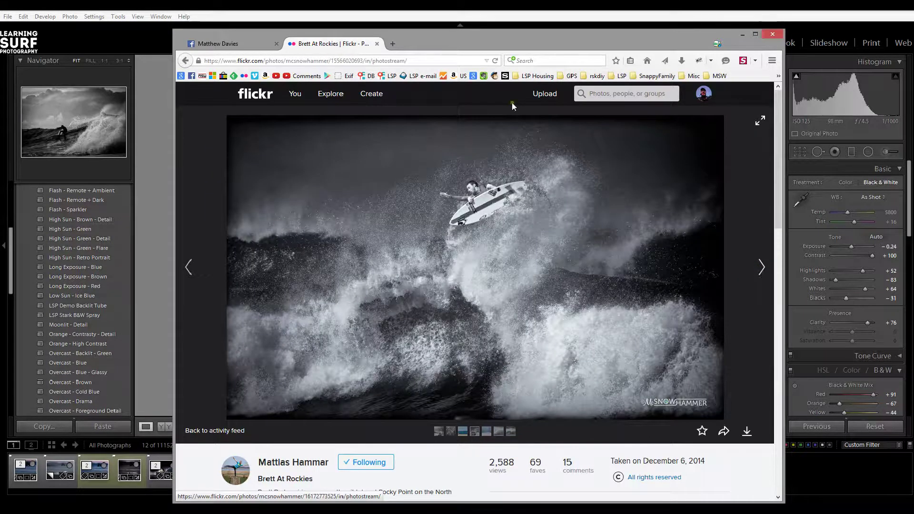
{"action": "left_click_drag", "start_coordinate": [440, 42], "coordinate": [576, 45]}
{"action": "key", "text": "alt+Tab"}
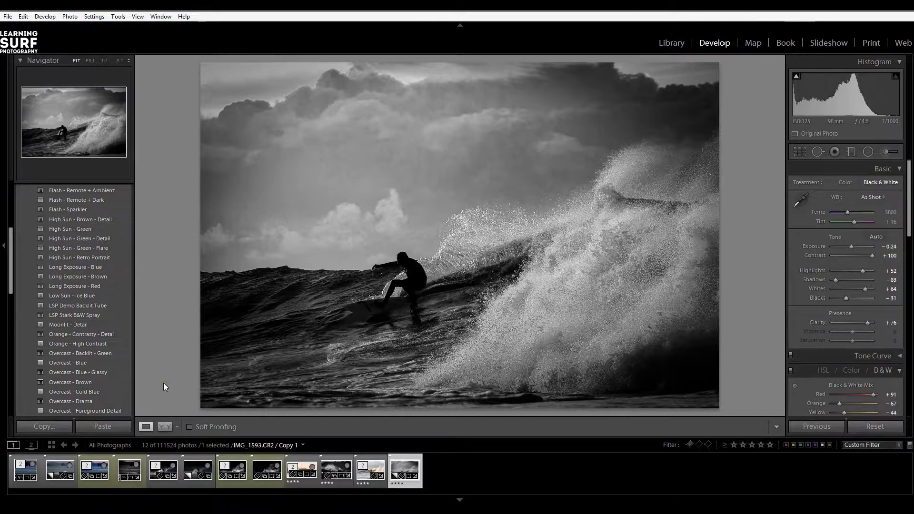
Review the spray photos in the Library grid and view the black-and-white copy of IMG_8292.CR2 in Loupe view.
{"action": "left_click", "coordinate": [672, 44]}
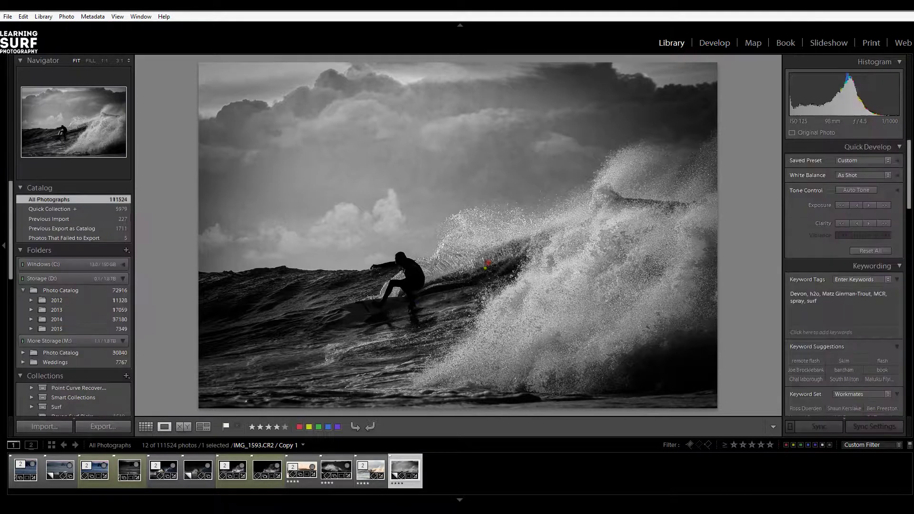
{"action": "left_click", "coordinate": [145, 426]}
{"action": "key", "text": "j"}
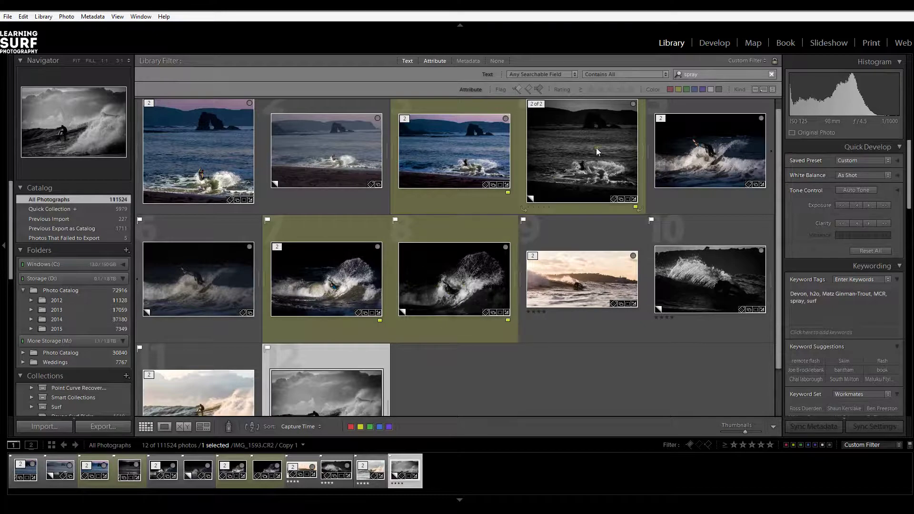
{"action": "scroll", "coordinate": [484, 377], "scroll_direction": "down", "scroll_amount": 1}
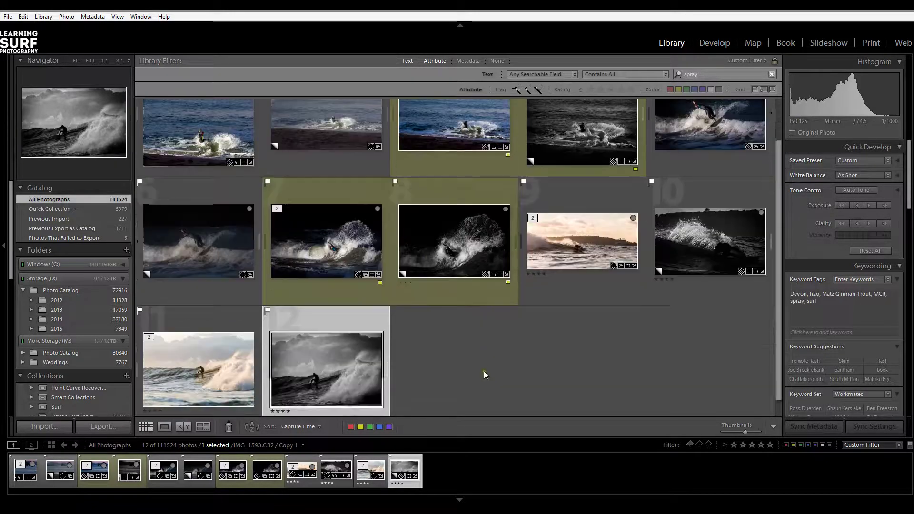
{"action": "scroll", "coordinate": [484, 376], "scroll_direction": "down", "scroll_amount": 1}
{"action": "left_click", "coordinate": [720, 227]}
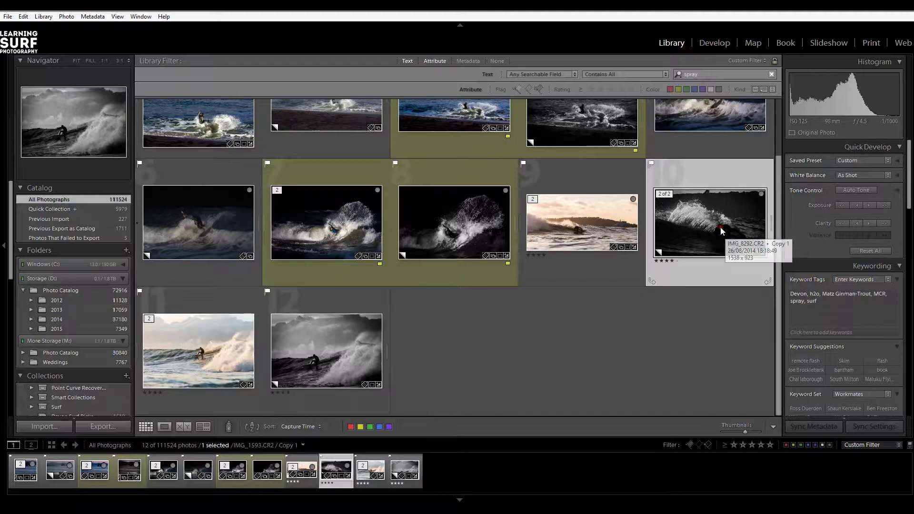
{"action": "double_click", "coordinate": [721, 227]}
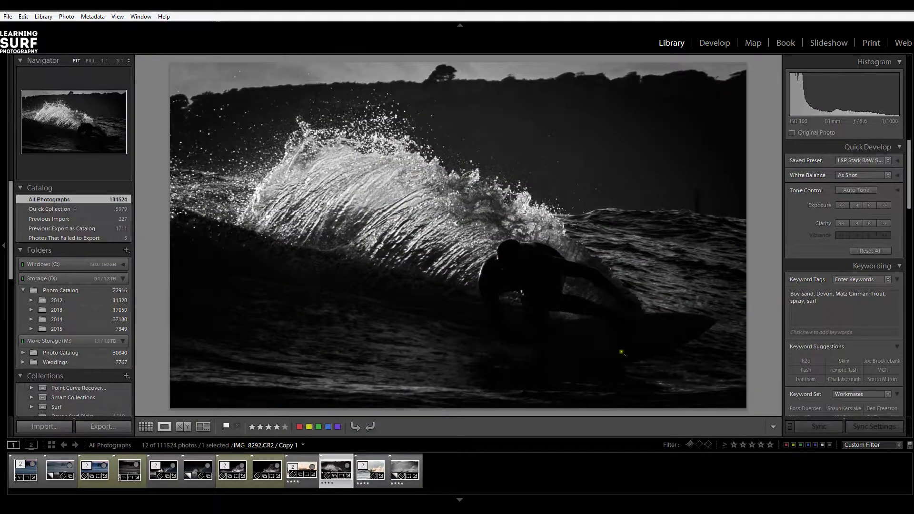
Open the black-and-white copy of IMG_1593.CR2 from the grid and compare it with its colour version.
{"action": "left_click", "coordinate": [146, 427]}
{"action": "double_click", "coordinate": [327, 350]}
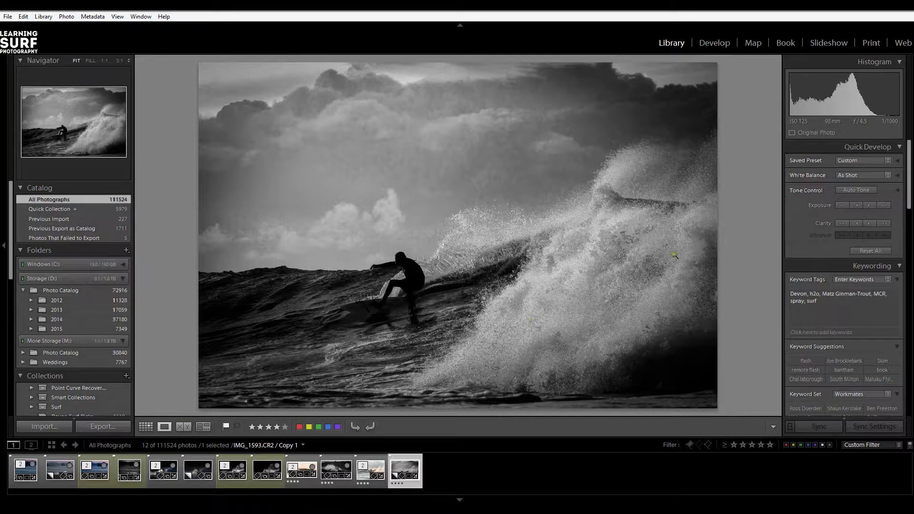
{"action": "key", "text": "Left"}
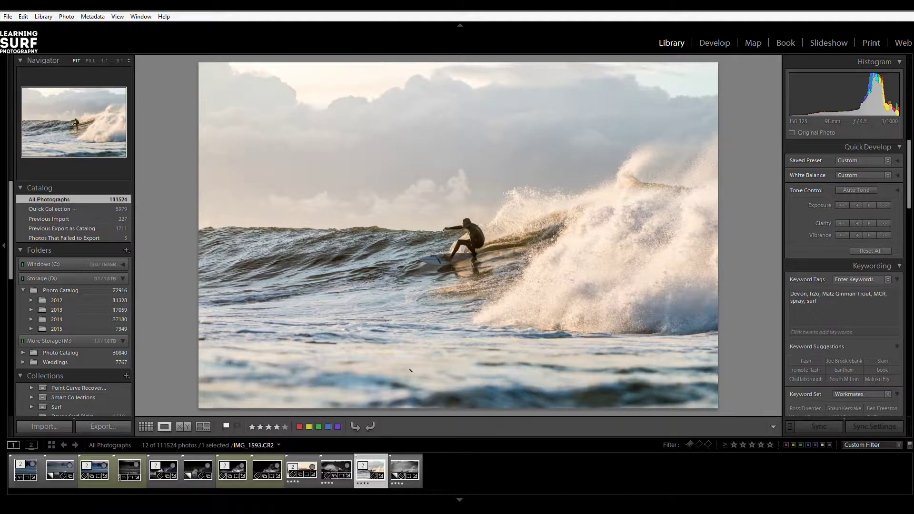
{"action": "key", "text": "Right"}
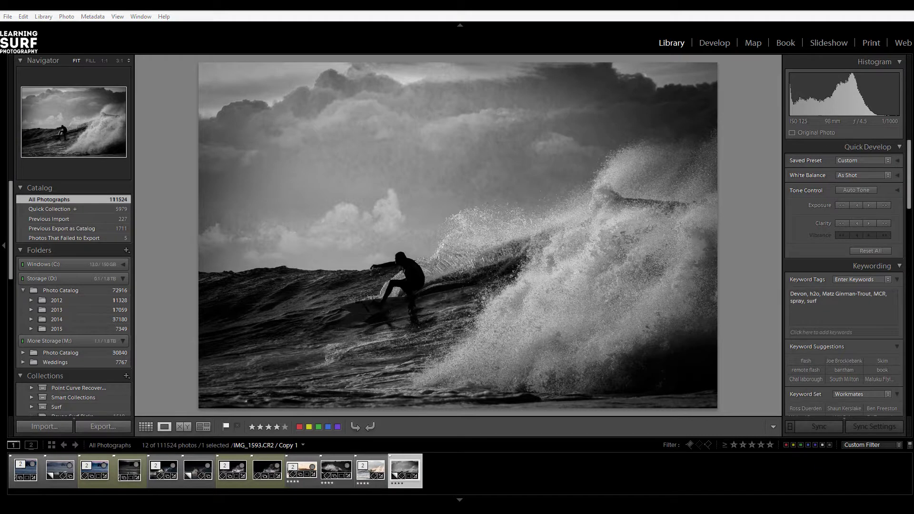
Switch to the browser and view the Higher Visuals backlit surf photo on Facebook, repositioning the window over Lightroom.
{"action": "key", "text": "alt+Tab"}
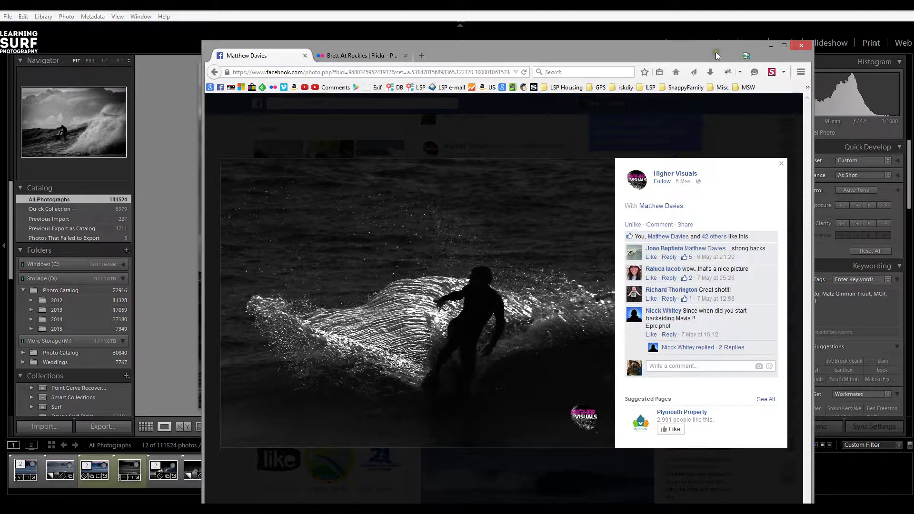
{"action": "left_click_drag", "start_coordinate": [715, 53], "coordinate": [691, 44]}
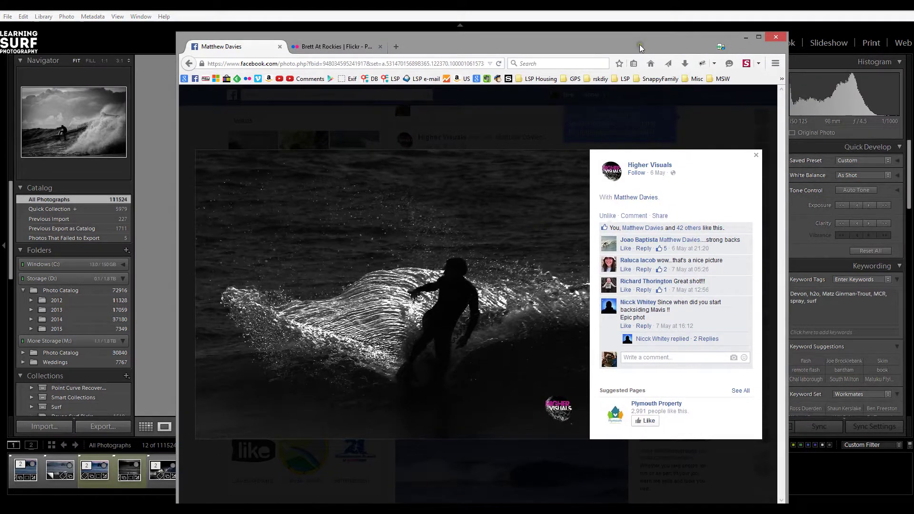